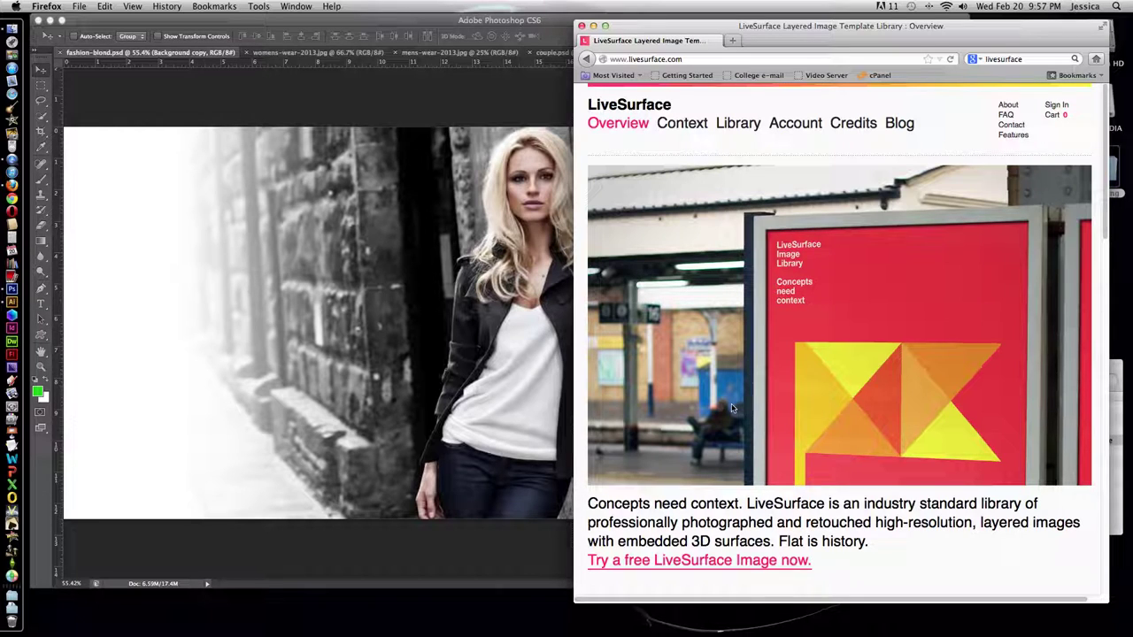
Step: Bring the Photoshop window with fashion-blond.psd in front of the LiveSurface website
click(342, 109)
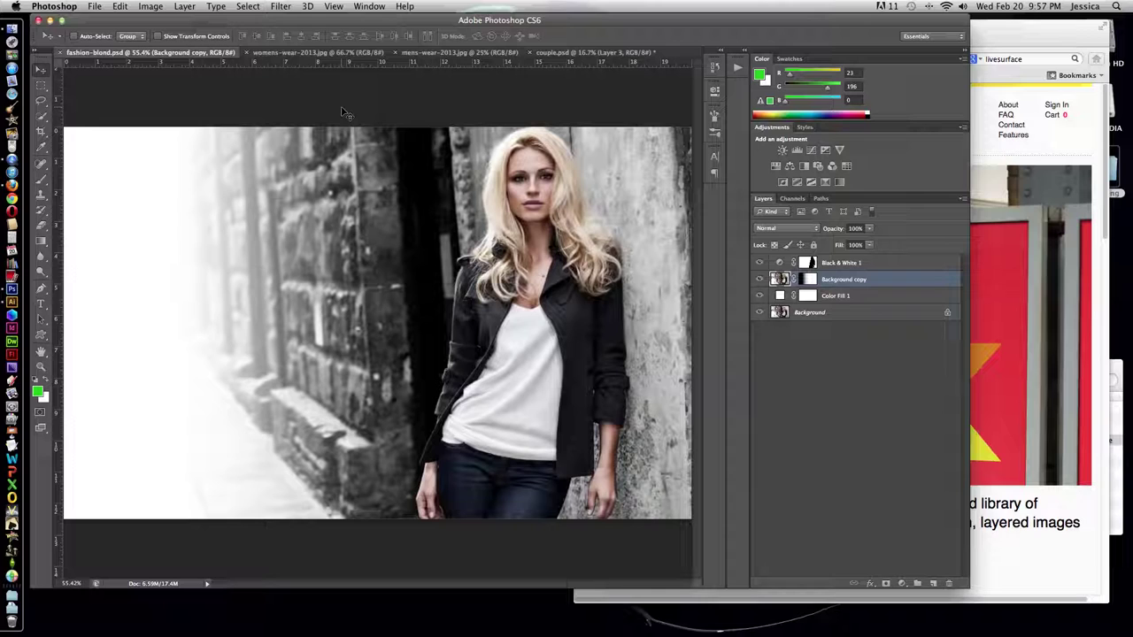
Step: Toggle Color Fill 1, Background copy and Black & White 1 visibility, then minimise Photoshop
click(759, 295)
click(760, 279)
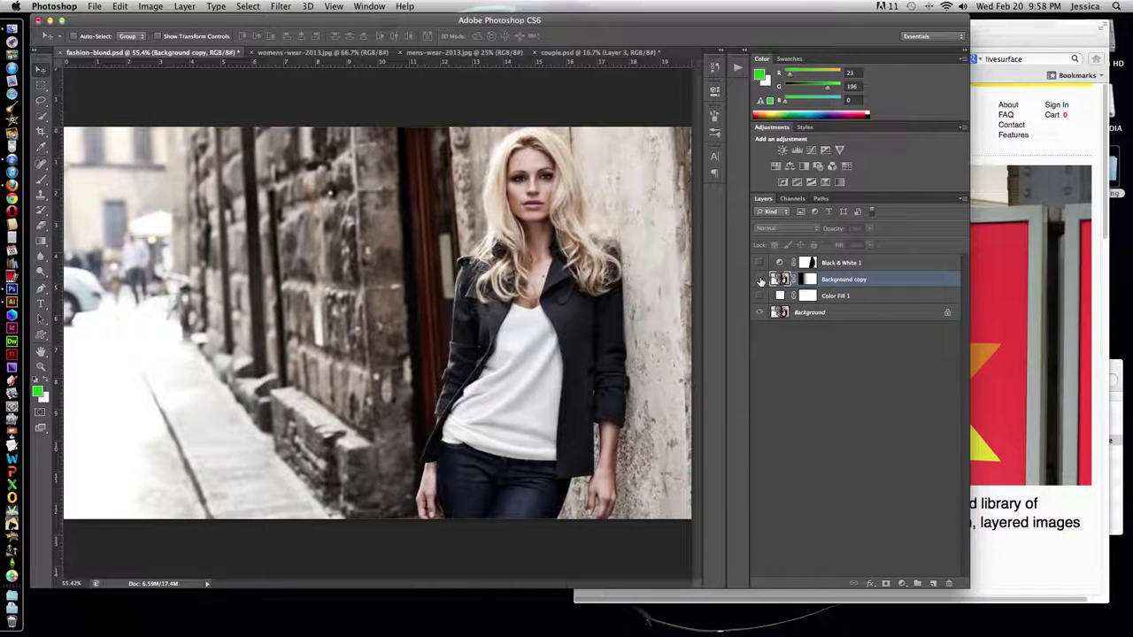
click(759, 279)
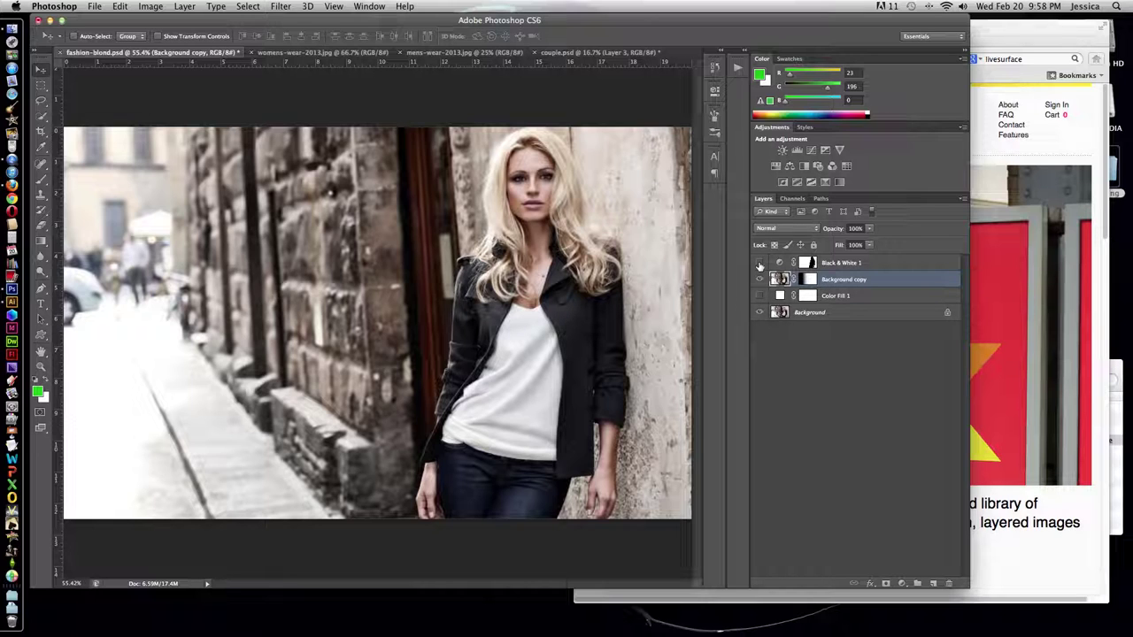
click(758, 263)
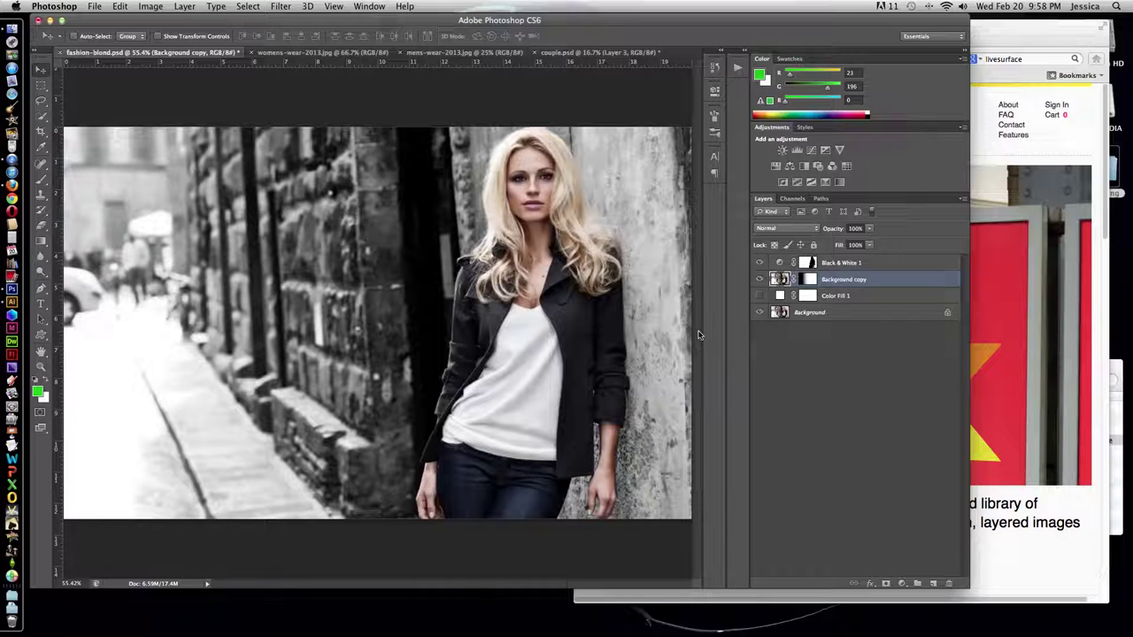
click(758, 296)
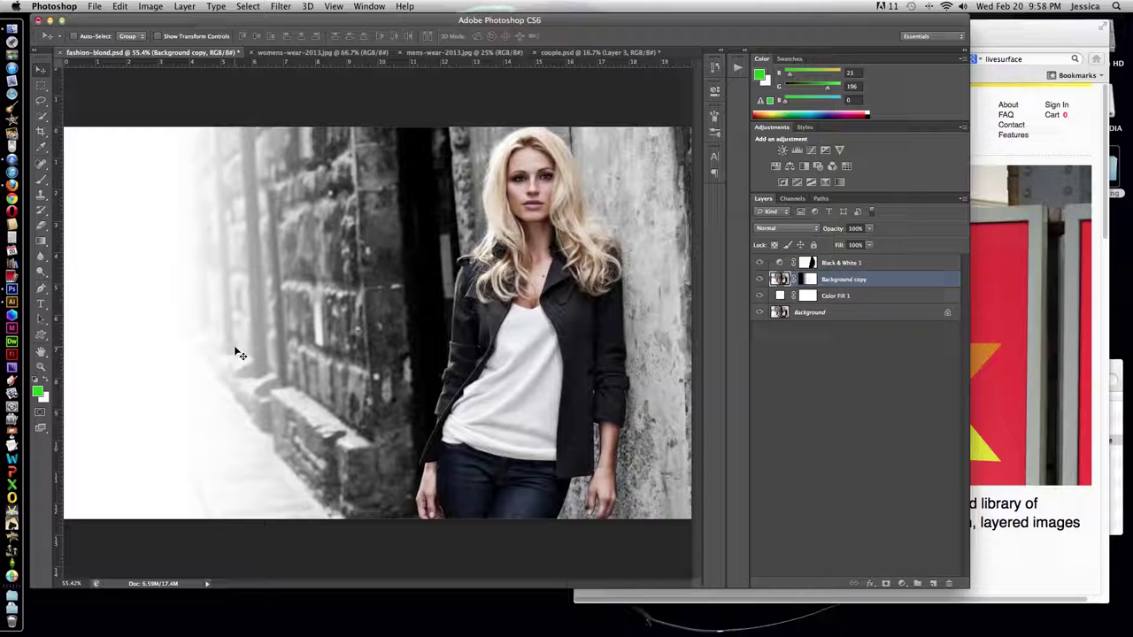
click(60, 21)
Step: Minimise the Firefox LiveSurface window to clear the desktop
click(286, 68)
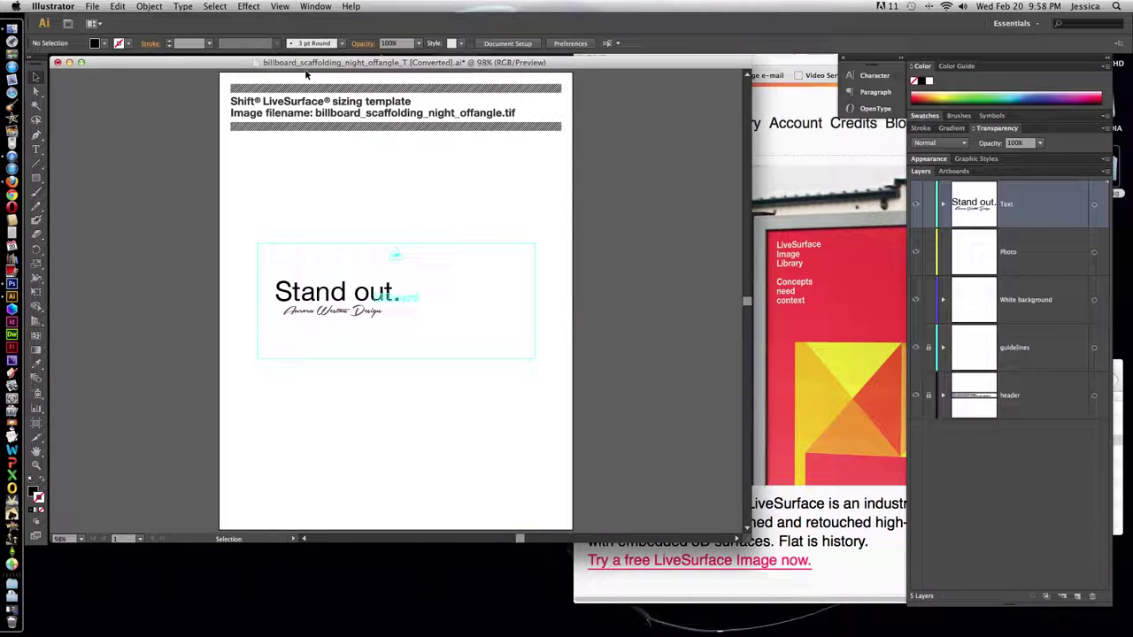
click(786, 71)
click(593, 26)
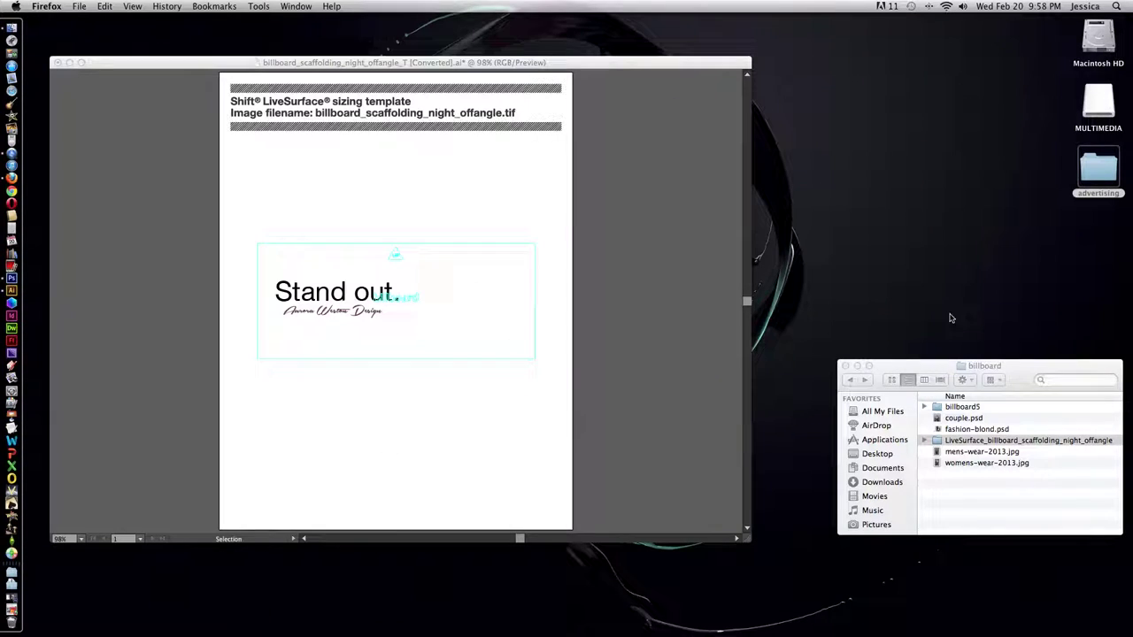
Step: Open the LiveSurface billboard folder, select billboard_scaffolding_night_offangle.tif, then return to Illustrator
drag(1000, 366, 425, 278)
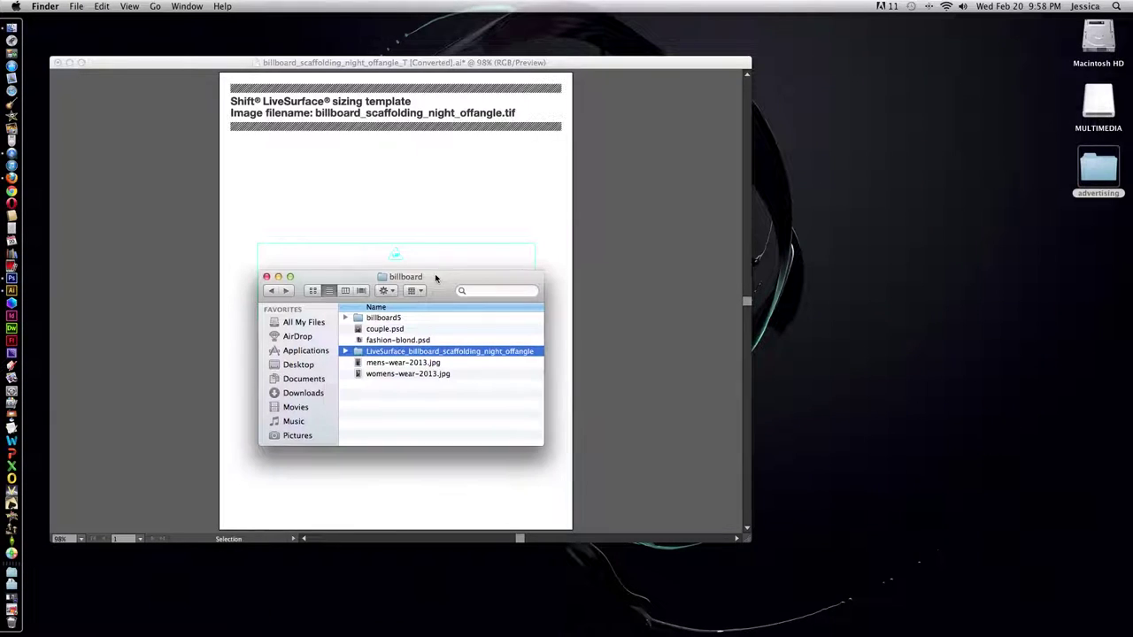
double_click(357, 354)
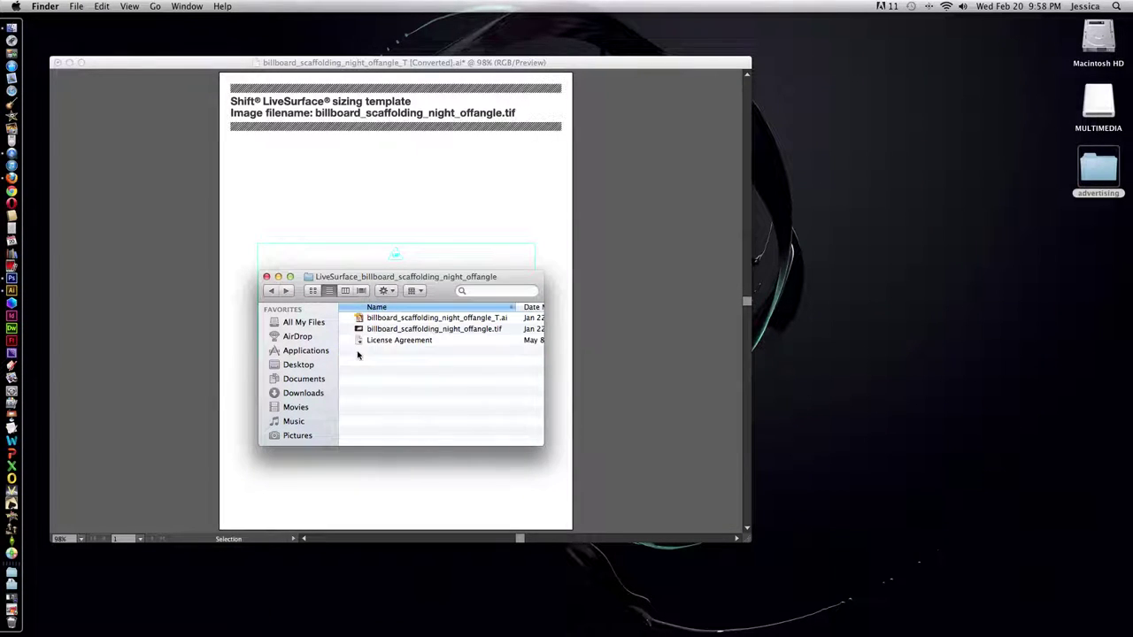
click(478, 330)
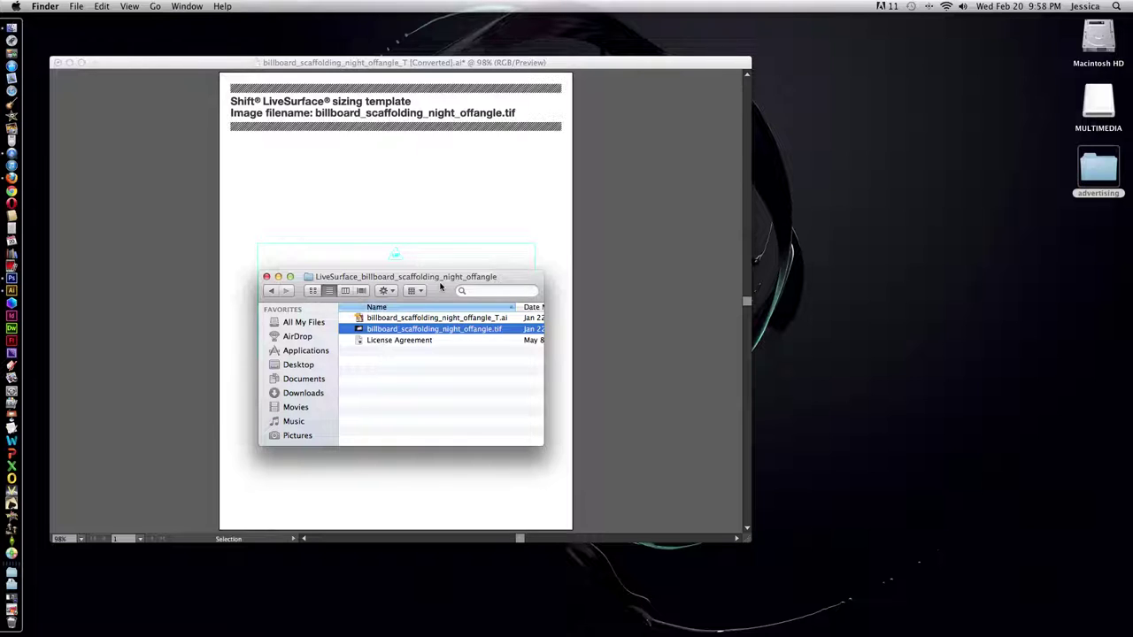
drag(443, 278, 545, 462)
click(468, 398)
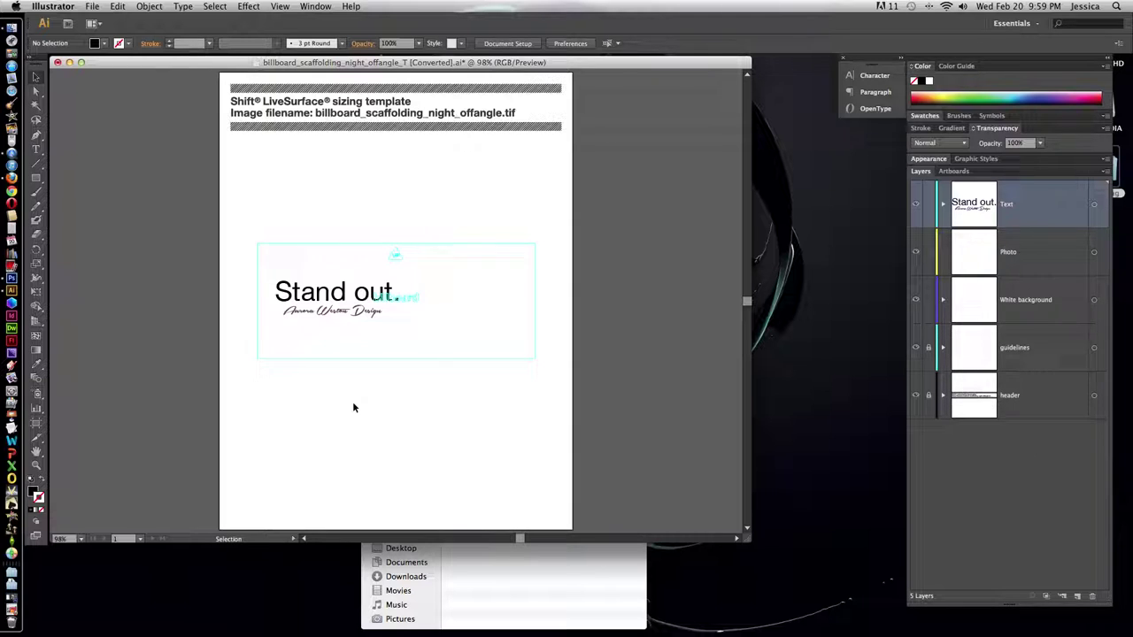
Step: Place fashion-blond.psd into the Illustrator billboard template
click(92, 6)
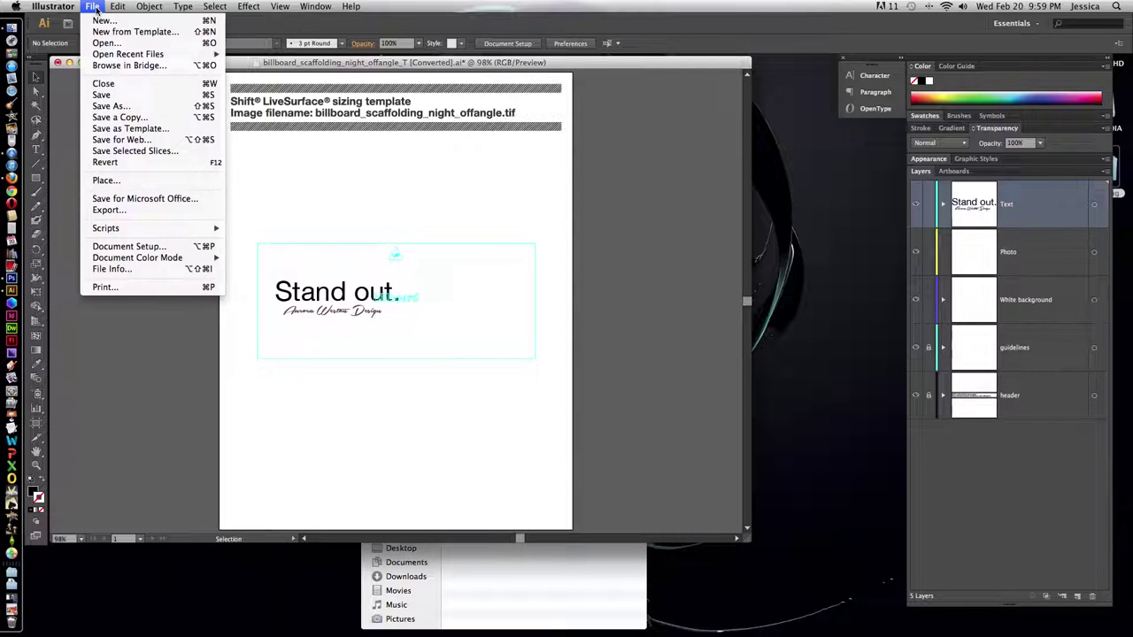
click(137, 182)
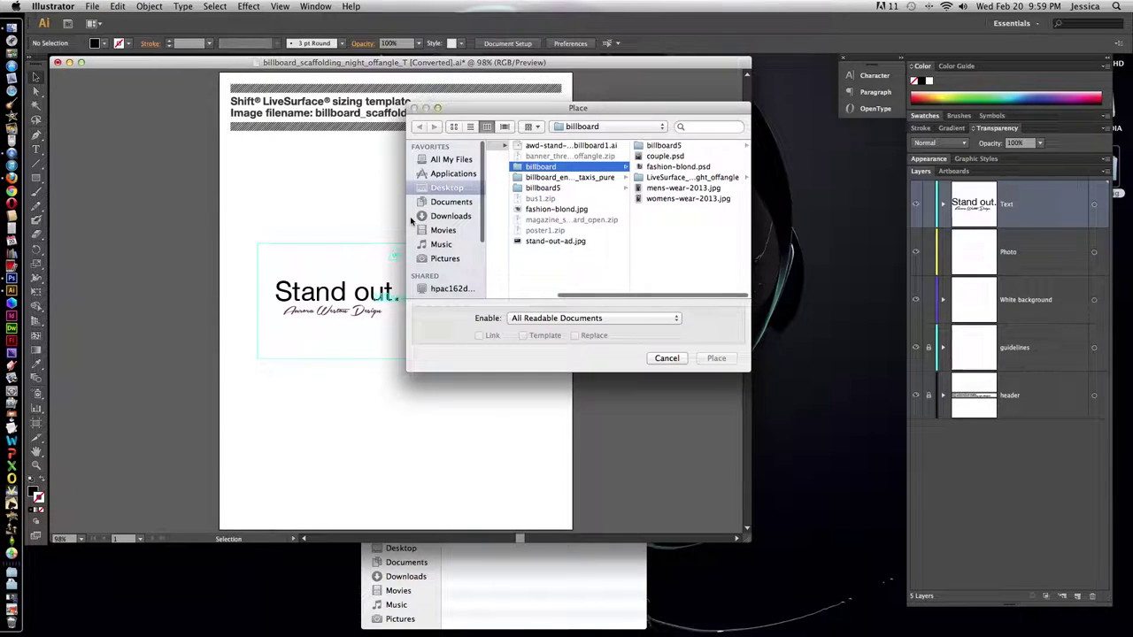
click(666, 167)
click(712, 358)
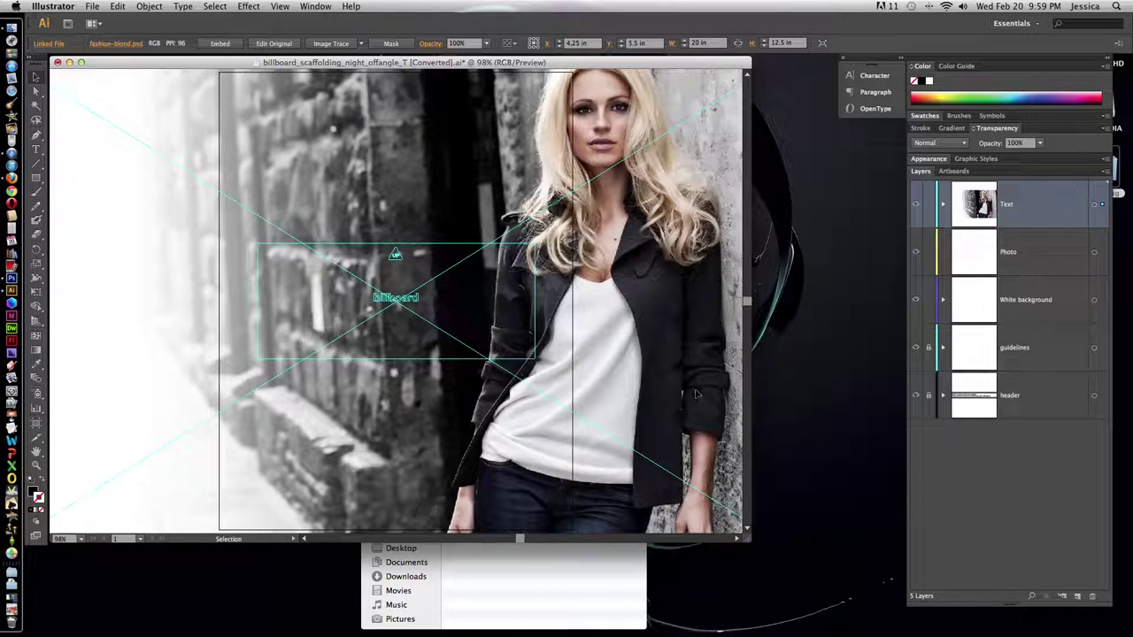
Step: Scale the photo proportionally and position it in the billboard area beside 'Stand out.'
key(super+minus)
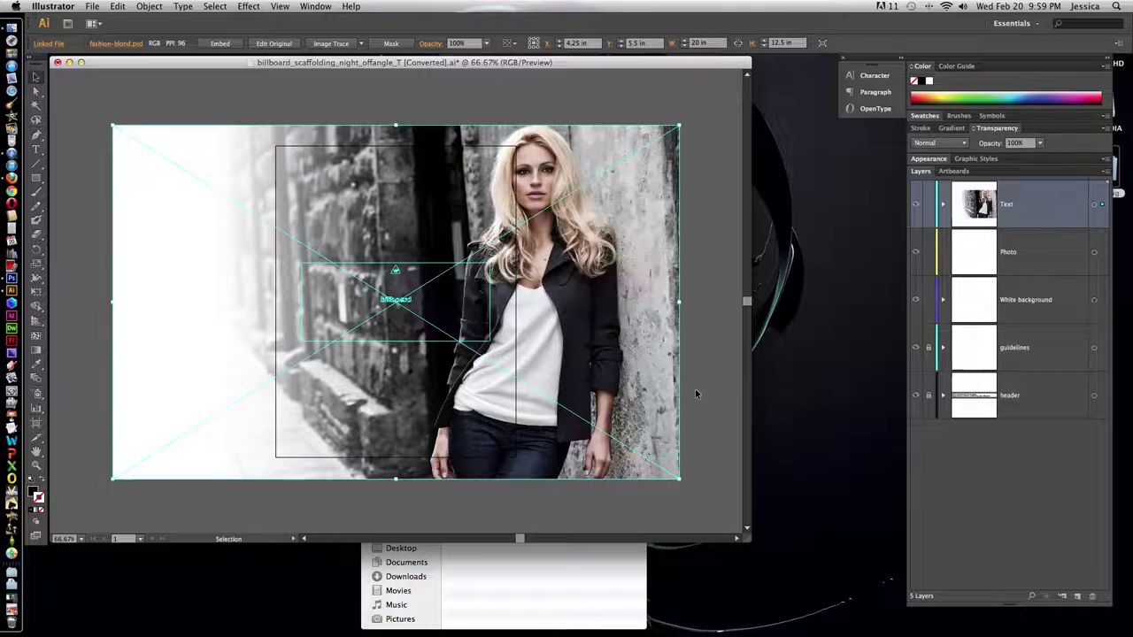
key(super)
drag(678, 480, 367, 284)
drag(369, 128, 417, 292)
drag(410, 361, 477, 330)
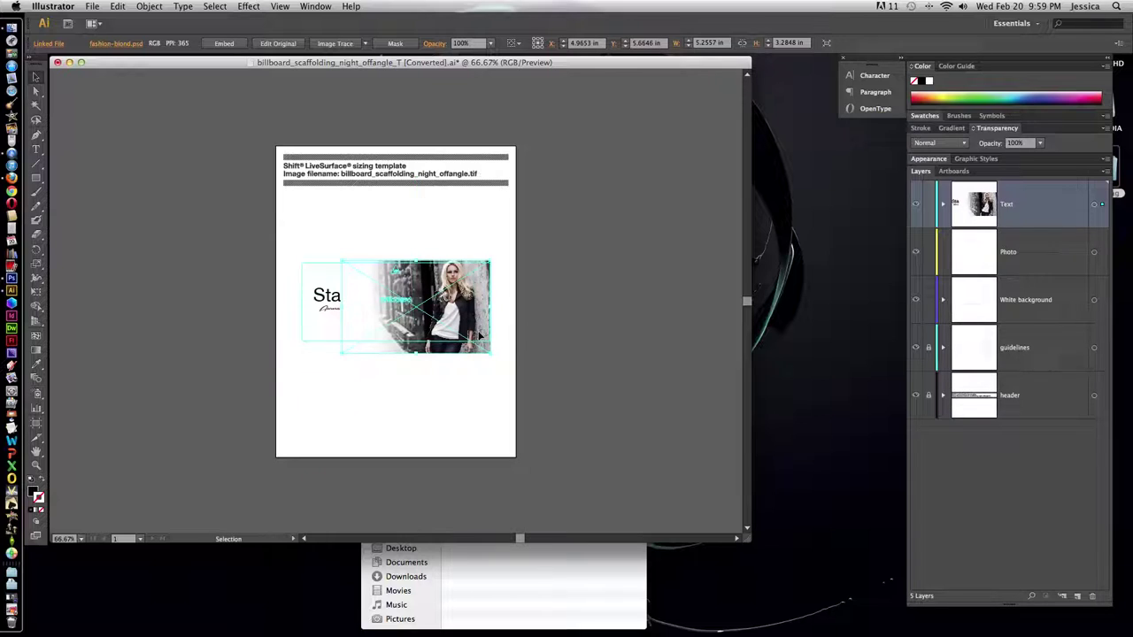
drag(343, 352, 351, 347)
drag(479, 307, 510, 312)
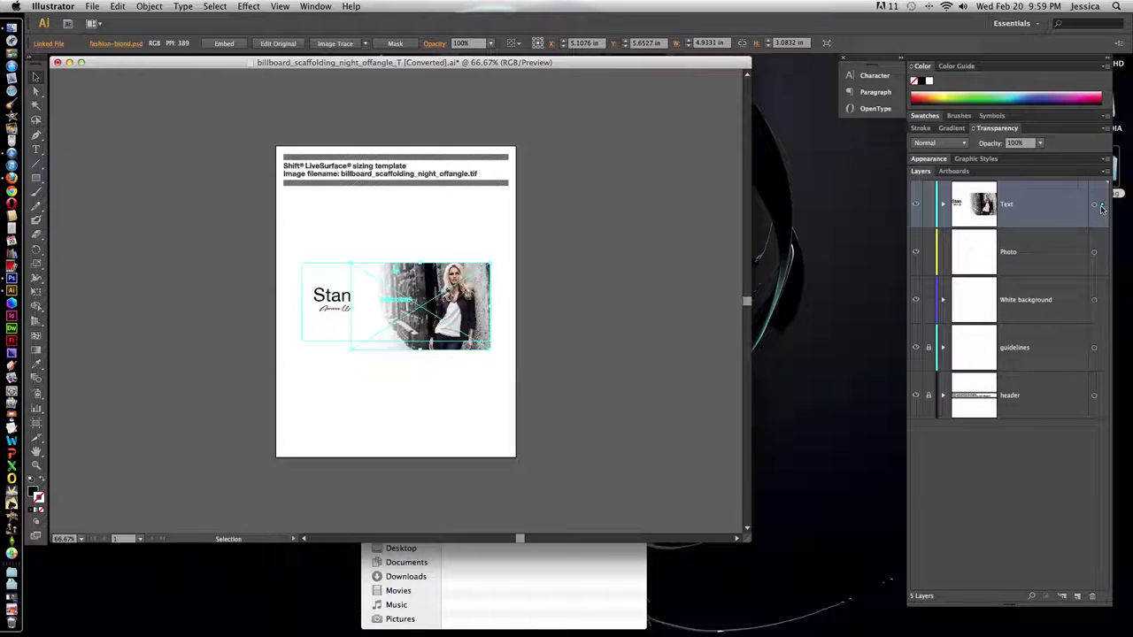
Step: Move the photo onto the Photo layer and deselect it
drag(1103, 253, 1103, 253)
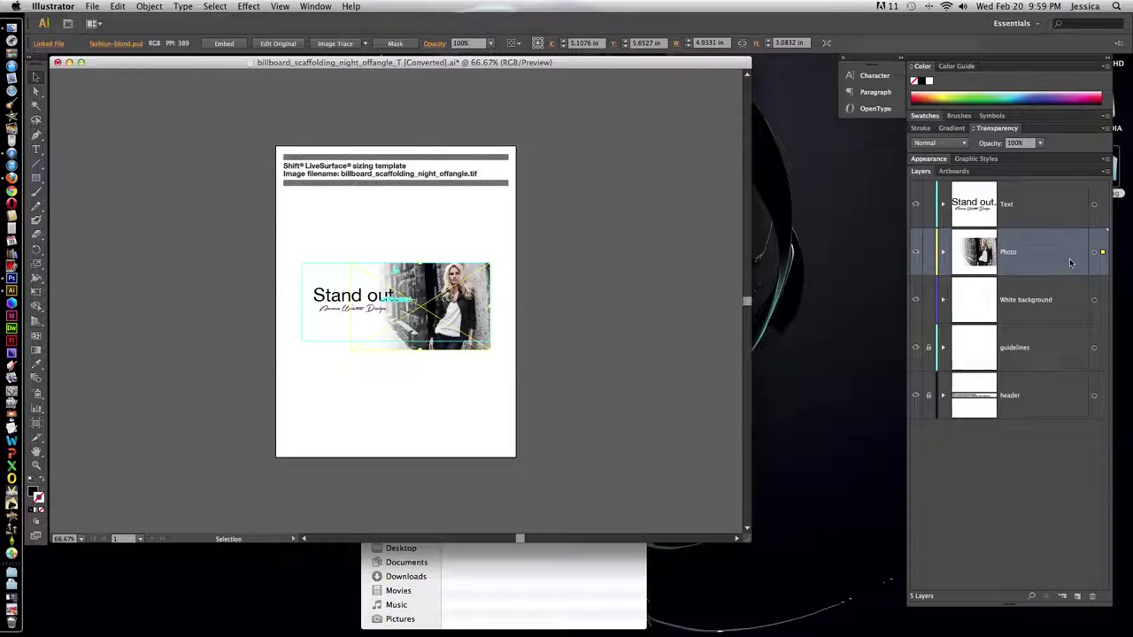
click(634, 317)
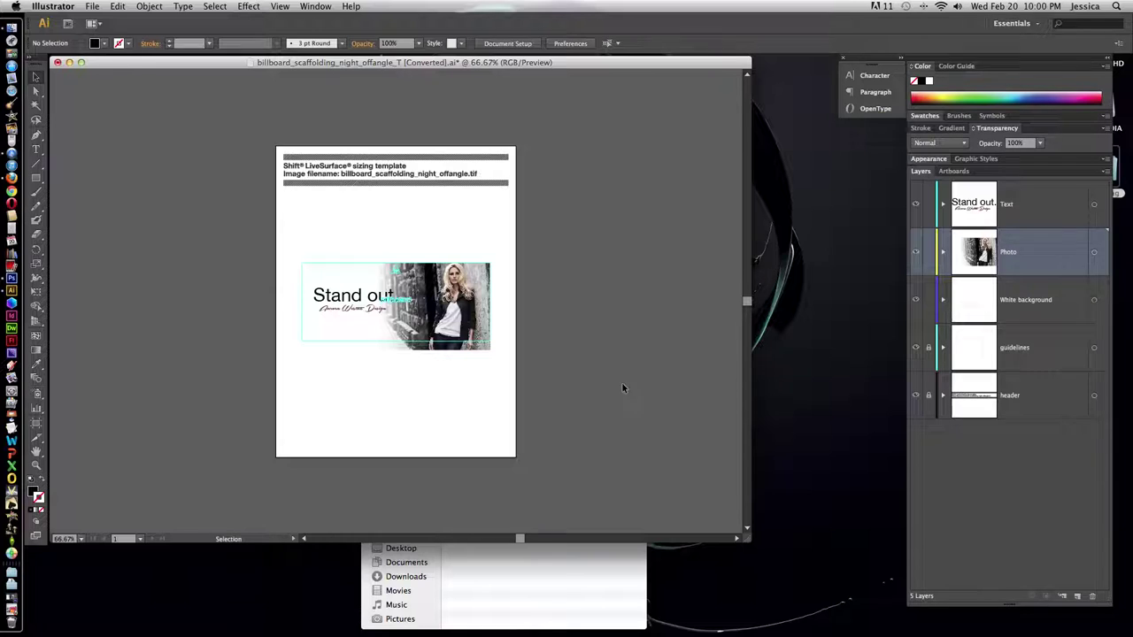
click(537, 607)
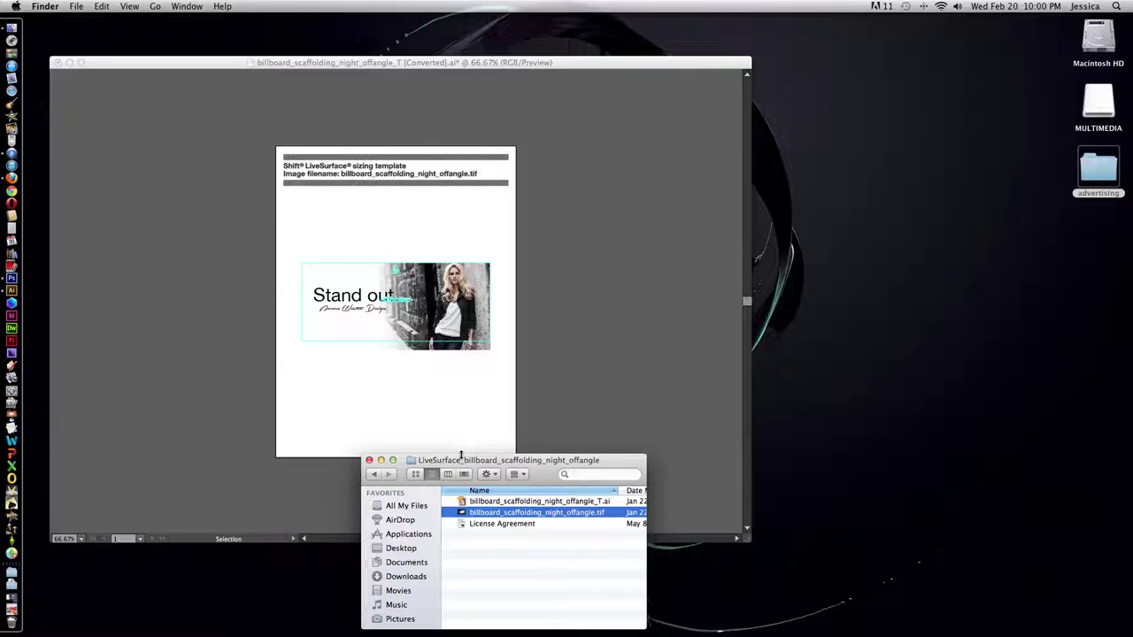
Step: Preview billboard_scaffolding_night_offangle.tif, then open it with Adobe Photoshop CS6
drag(461, 460, 441, 437)
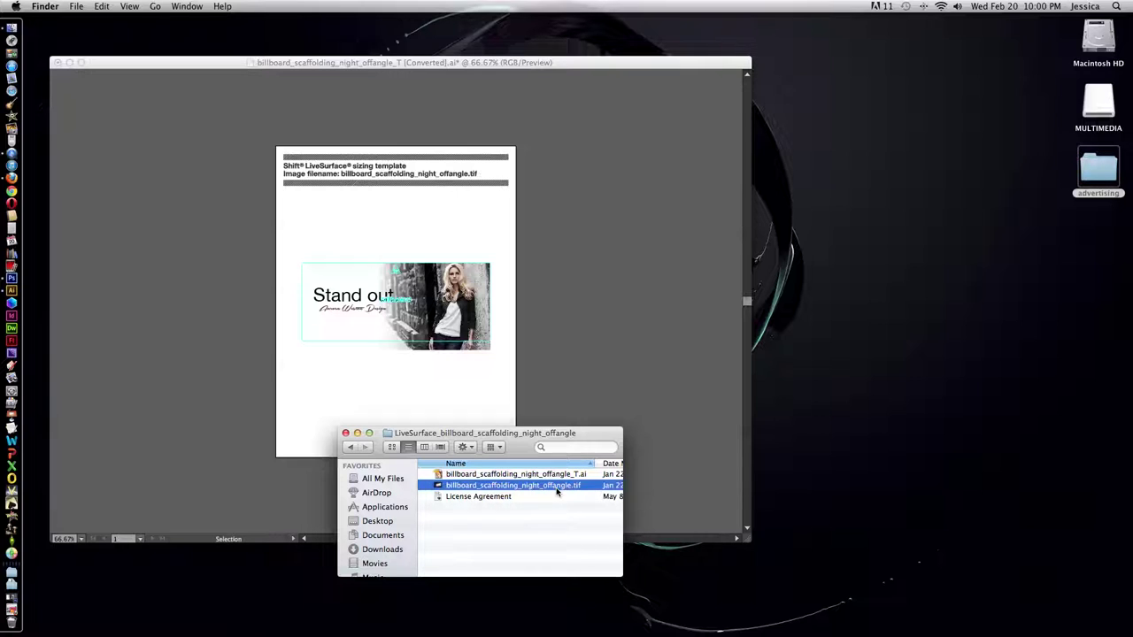
double_click(452, 486)
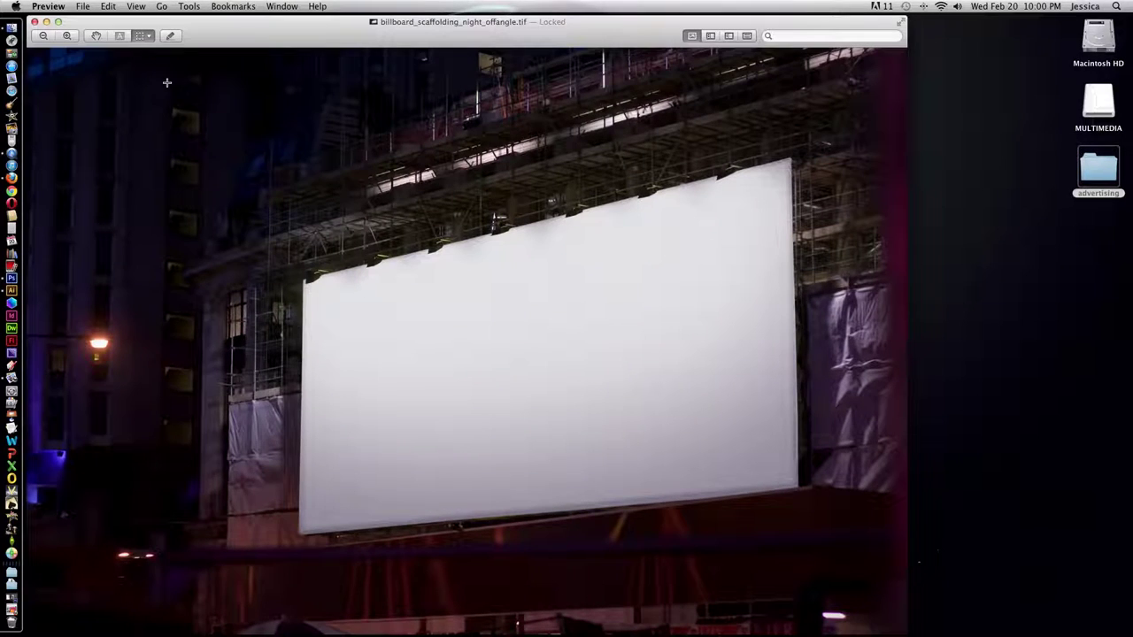
click(35, 22)
right_click(453, 486)
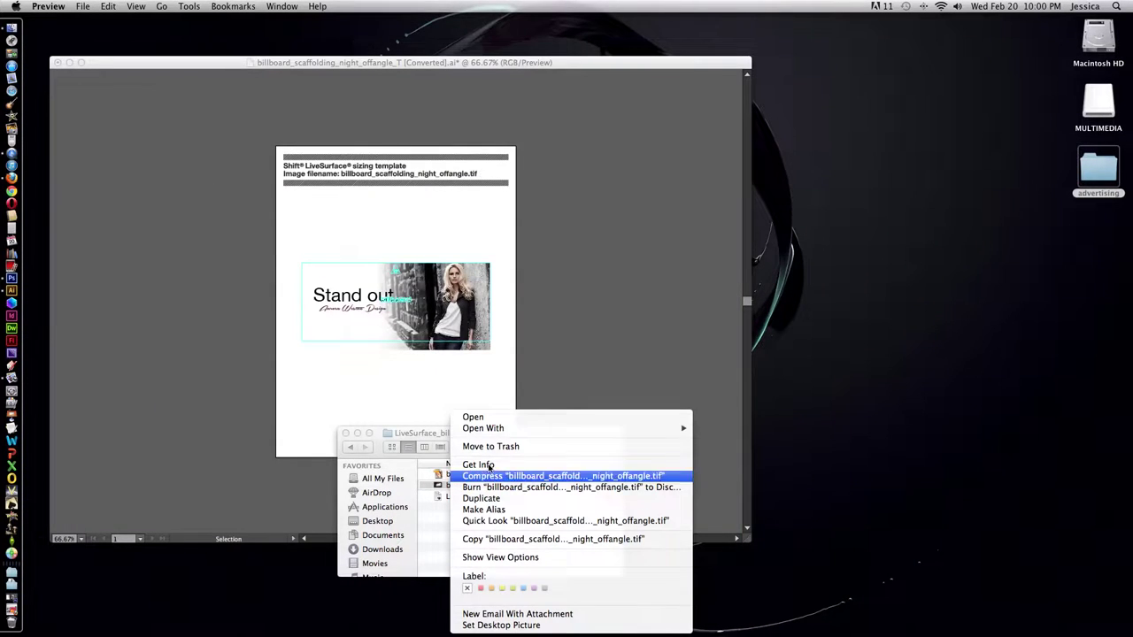
mouse_move(570, 430)
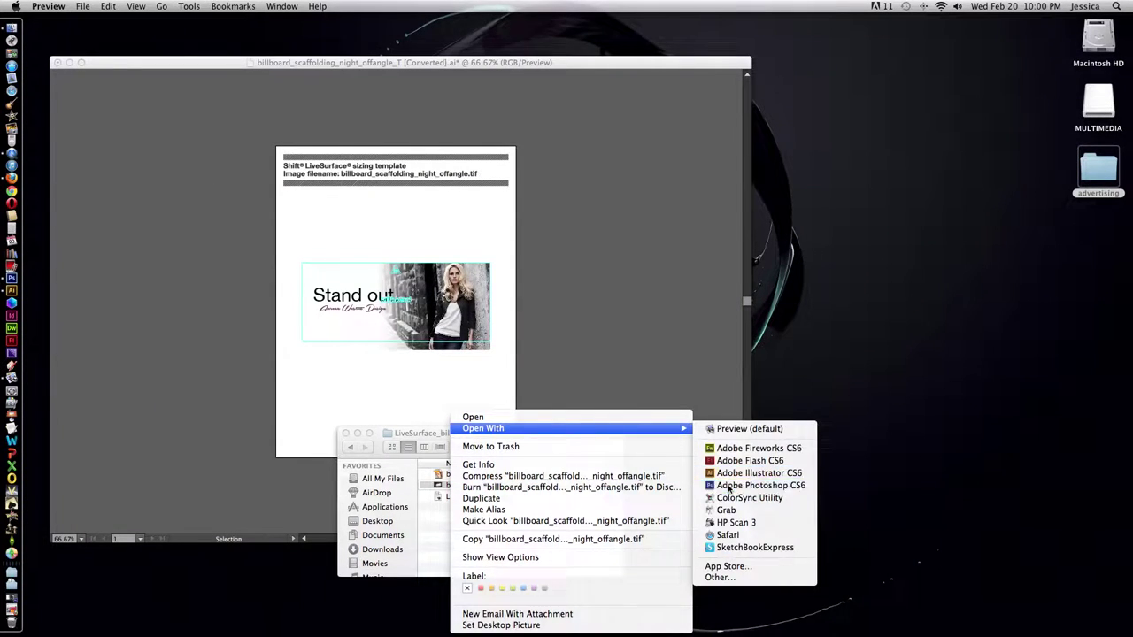
click(759, 485)
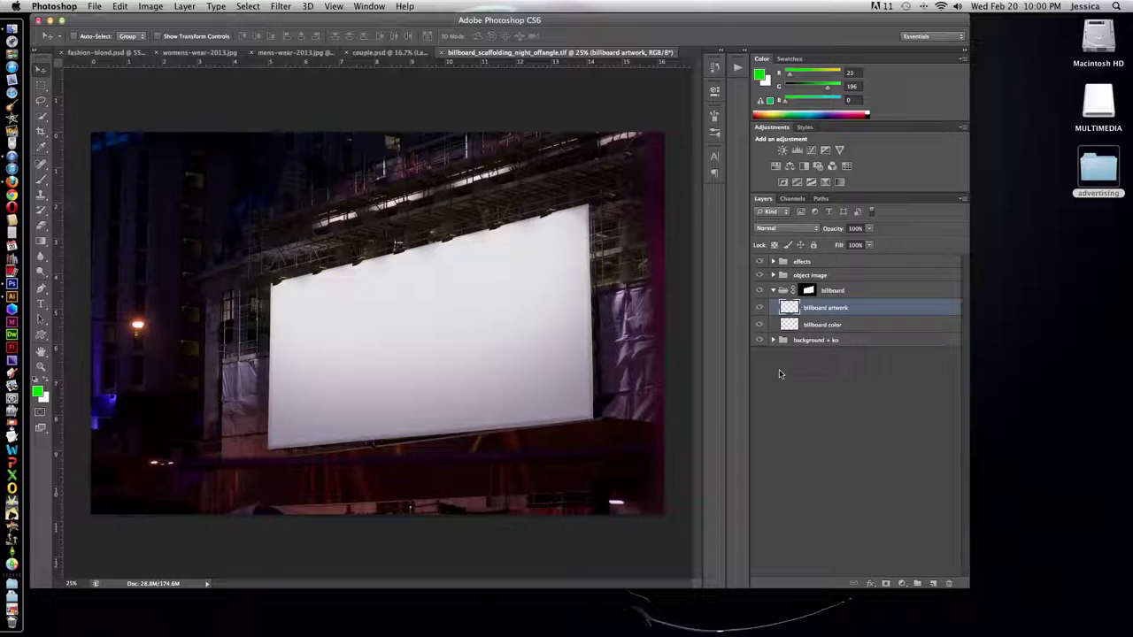
Step: Inspect the effects group and object image group, toggling the billboard layer off and on
click(773, 262)
click(773, 262)
click(774, 262)
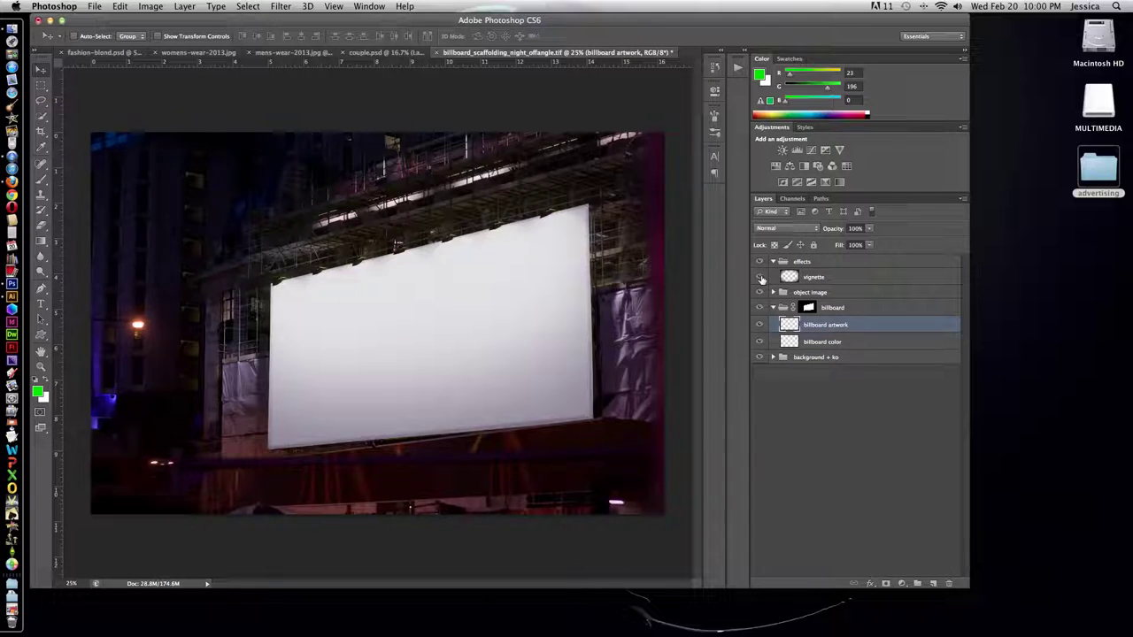
click(774, 262)
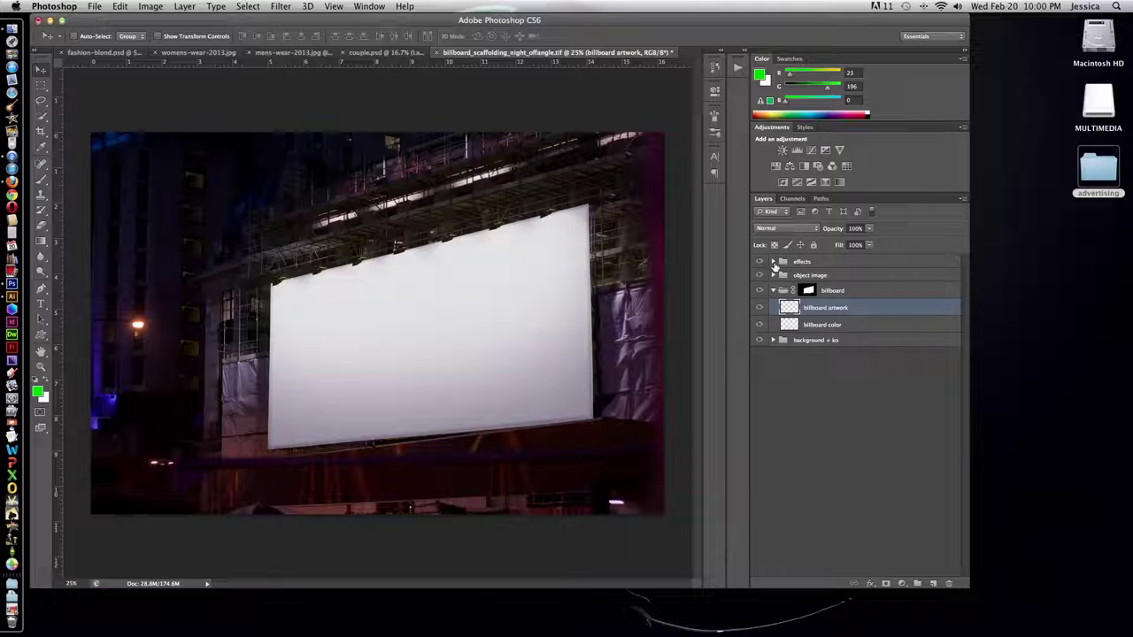
click(771, 275)
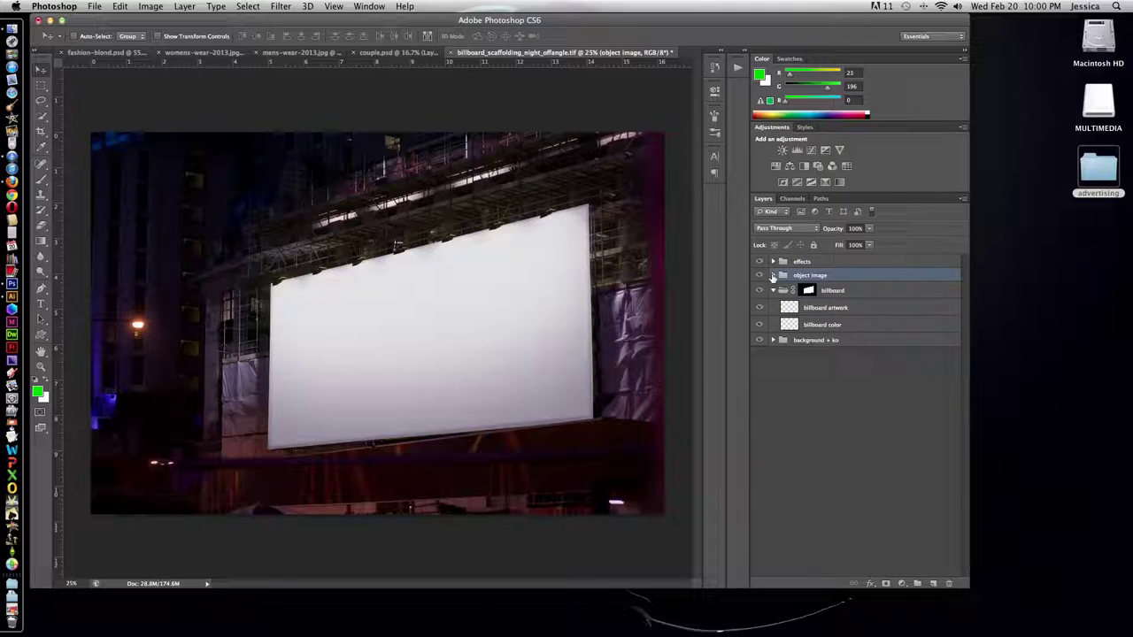
click(772, 275)
click(759, 291)
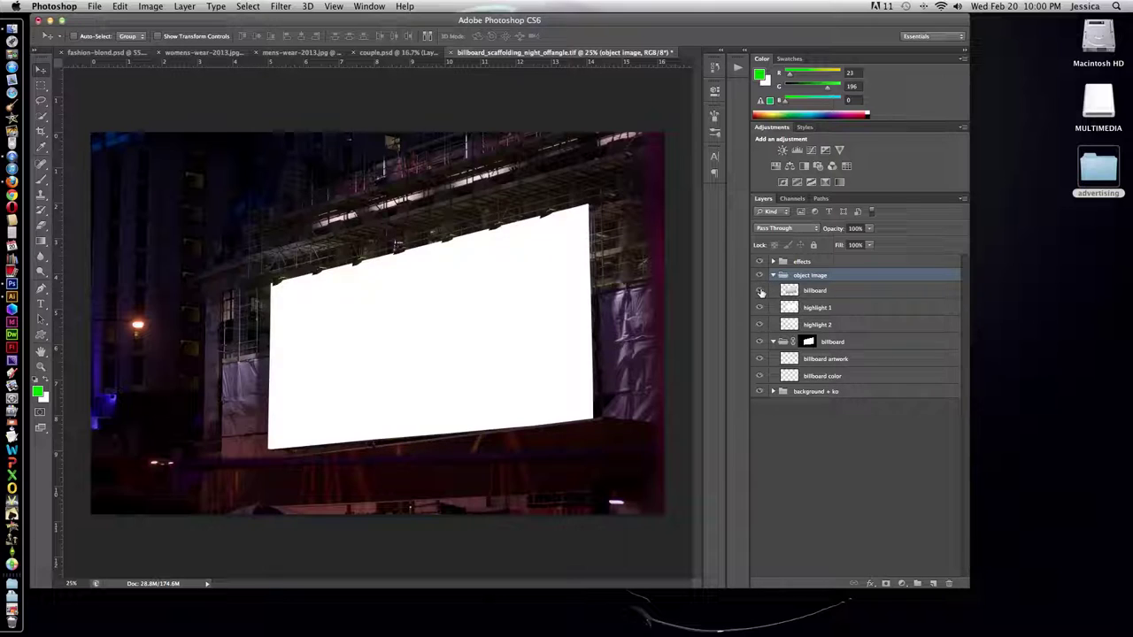
click(759, 291)
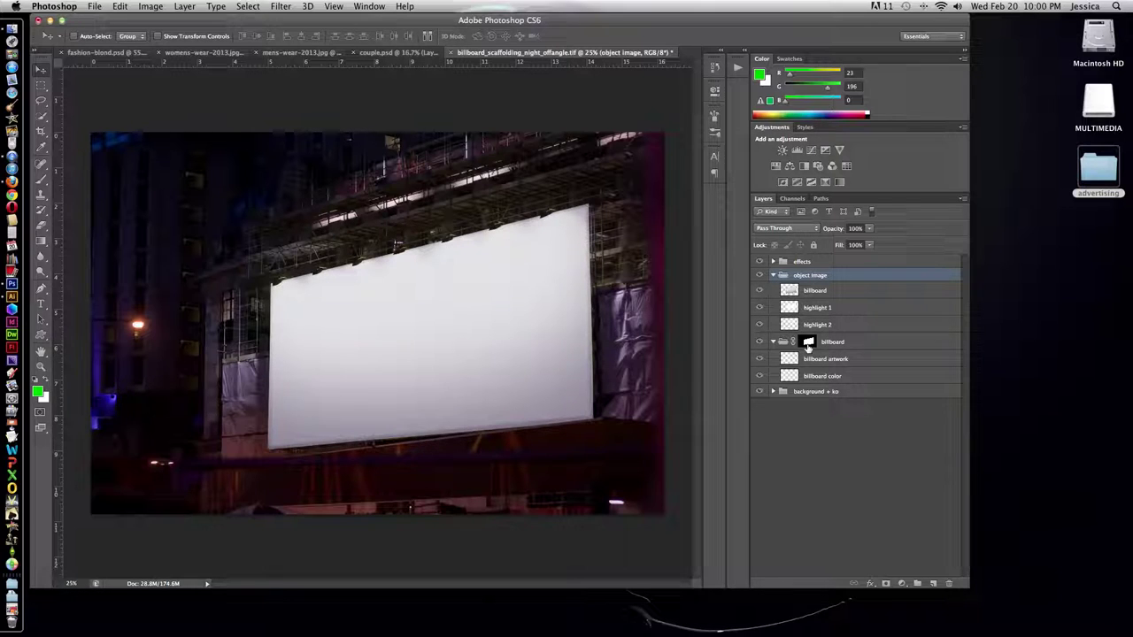
click(773, 276)
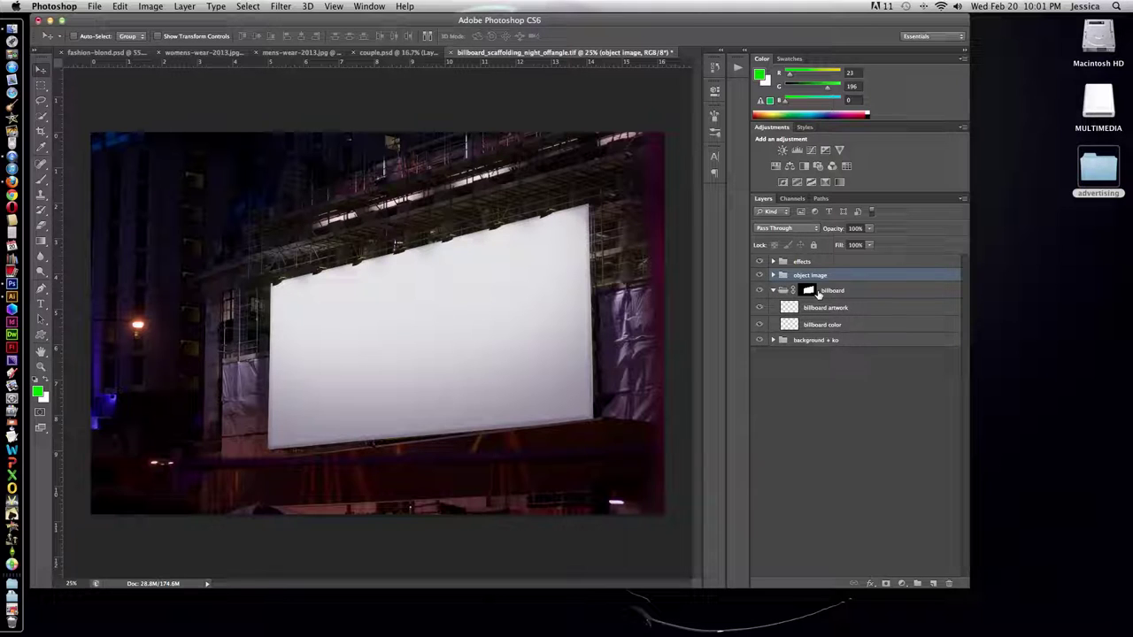
Step: Try a Solid Color fill on billboard color, cancel it, and return to Illustrator
click(794, 327)
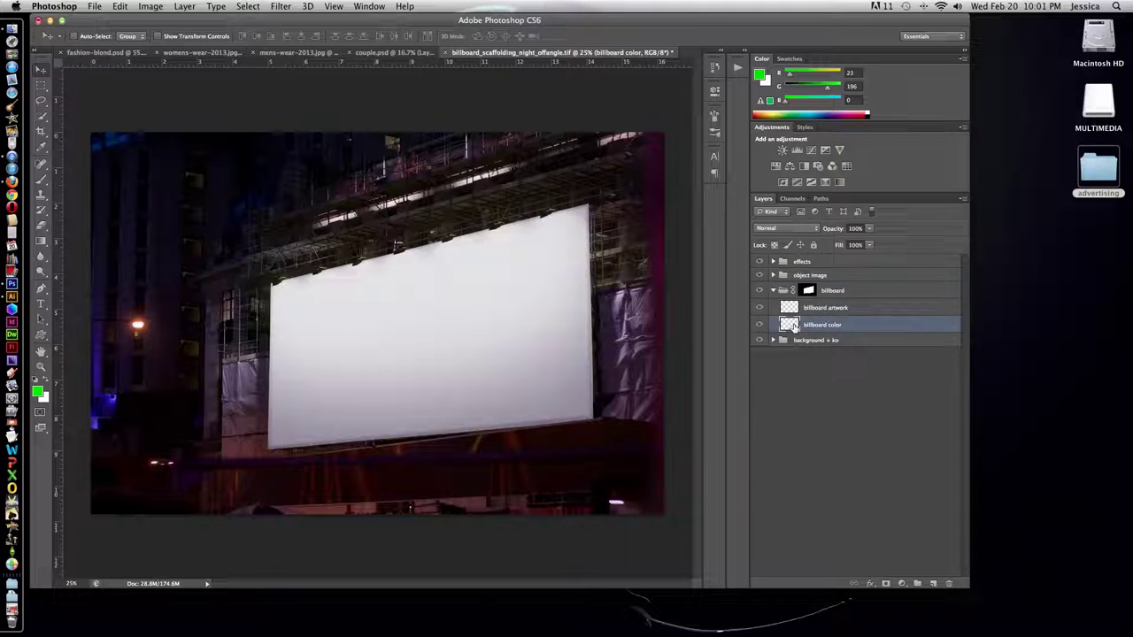
click(901, 584)
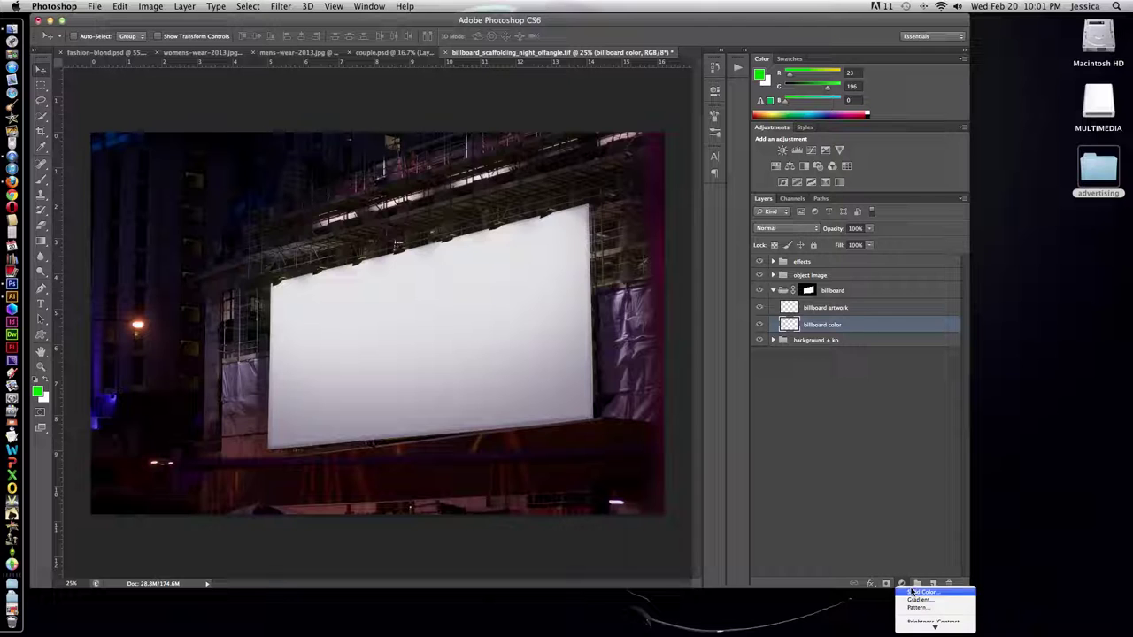
click(911, 592)
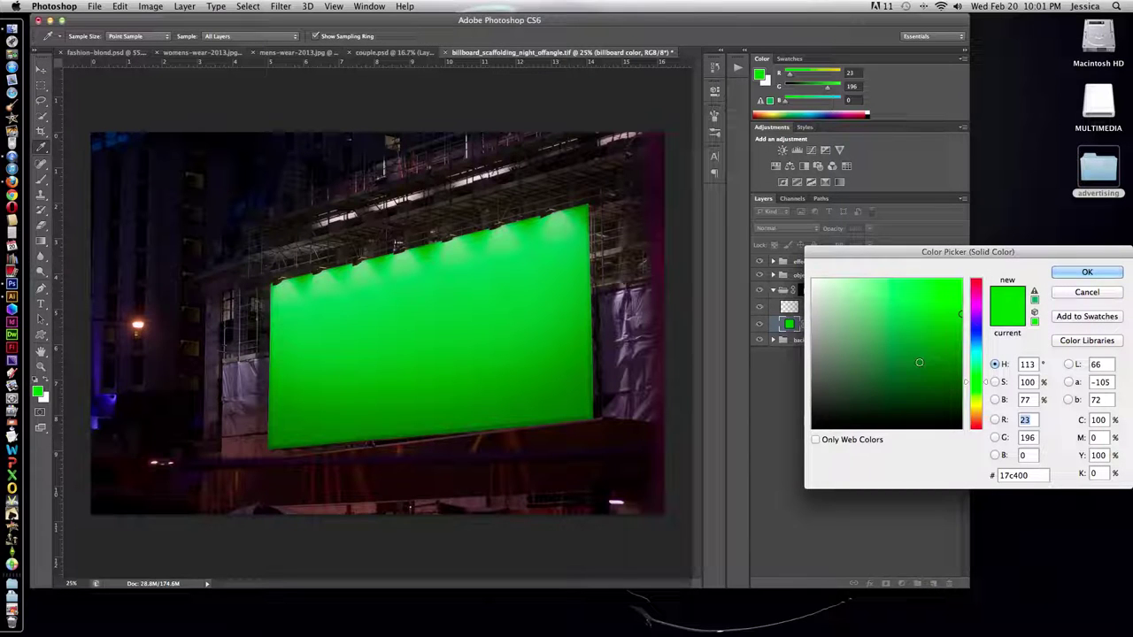
click(1082, 294)
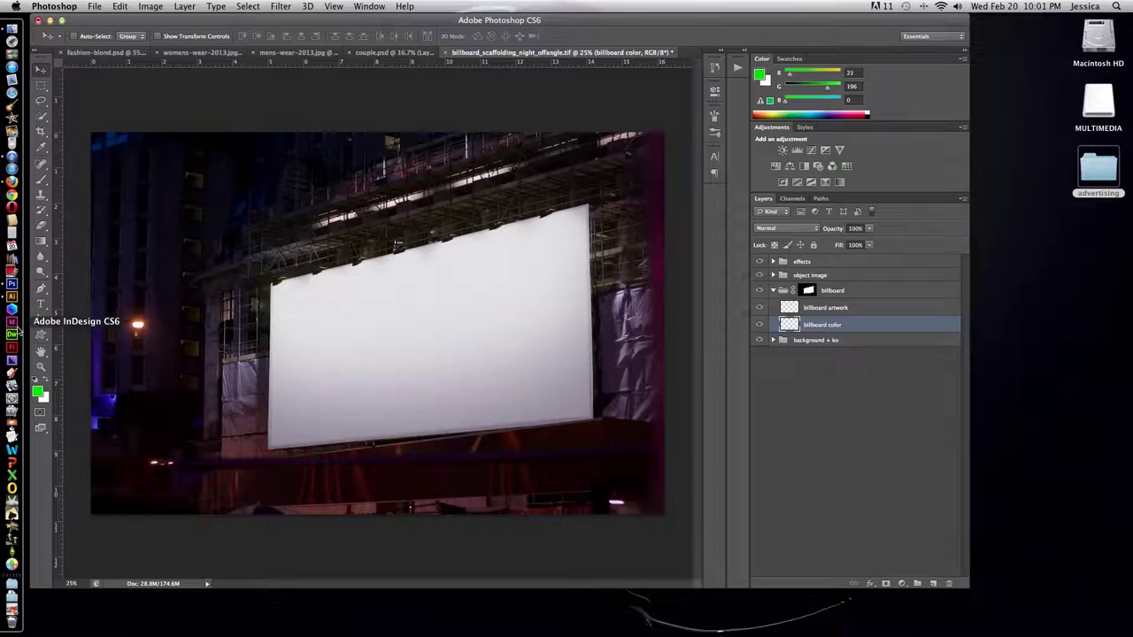
click(12, 298)
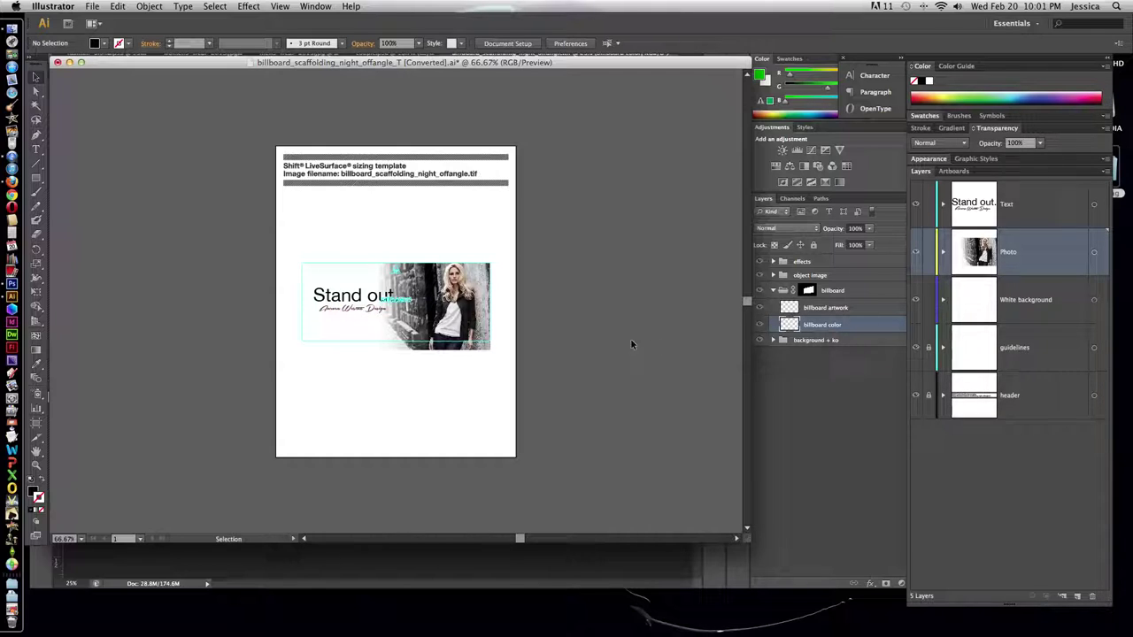
Step: Select and copy all the 'Stand out.' template artwork, then target Photoshop's effects group
drag(274, 245, 521, 402)
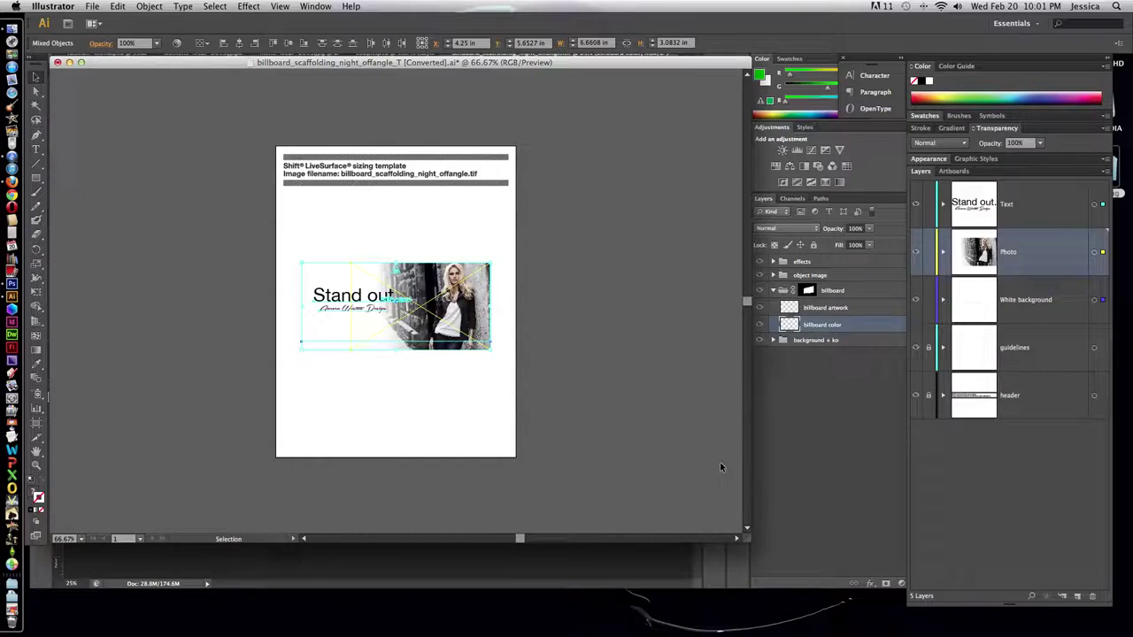
key(super+Tab)
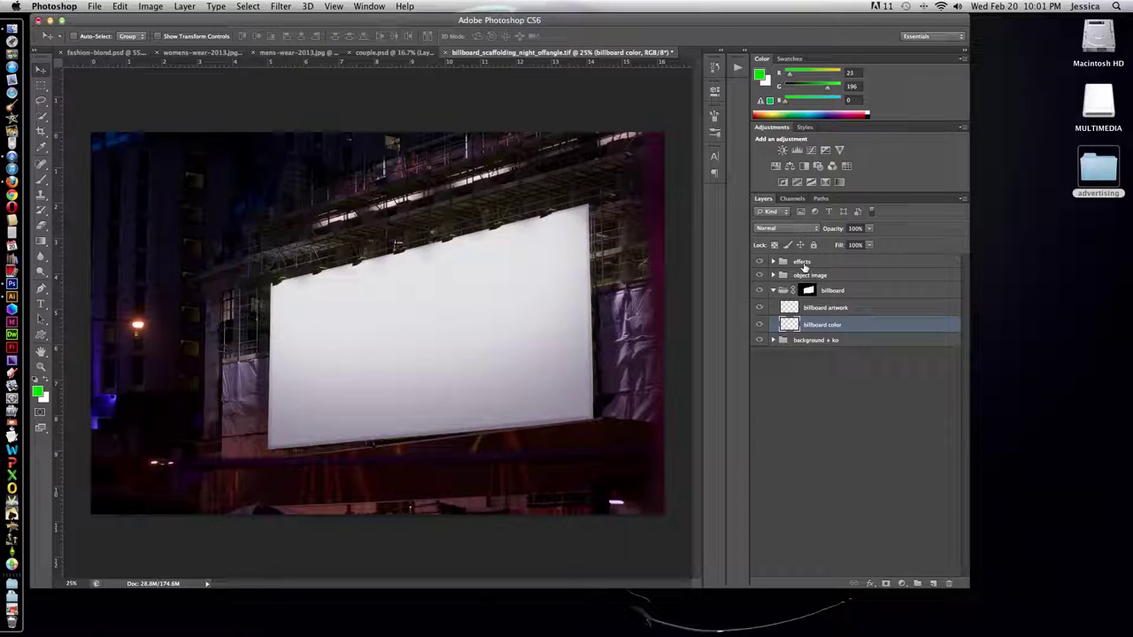
click(801, 263)
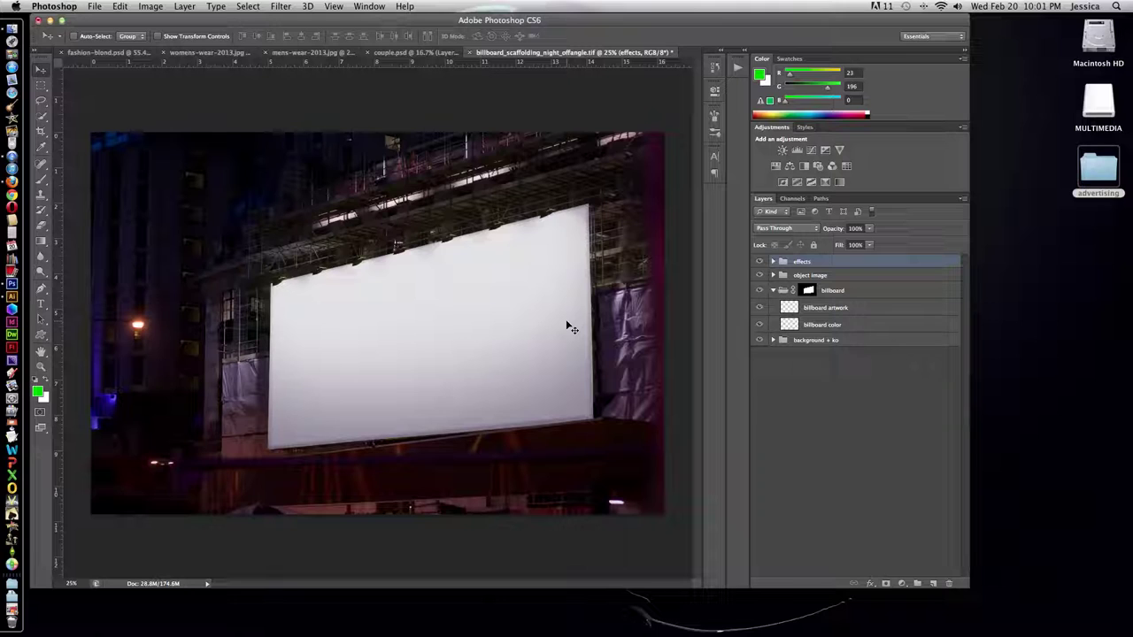
Step: Paste the artwork as pixels, move it onto the billboard and scale it to about 126%
key(super+v)
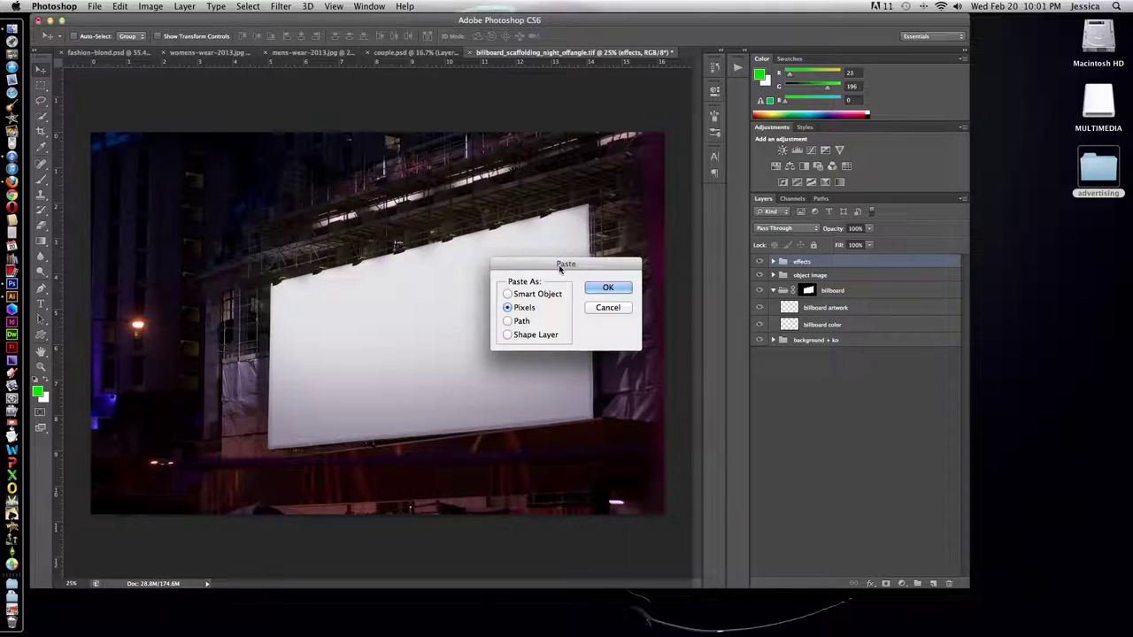
drag(564, 263, 430, 254)
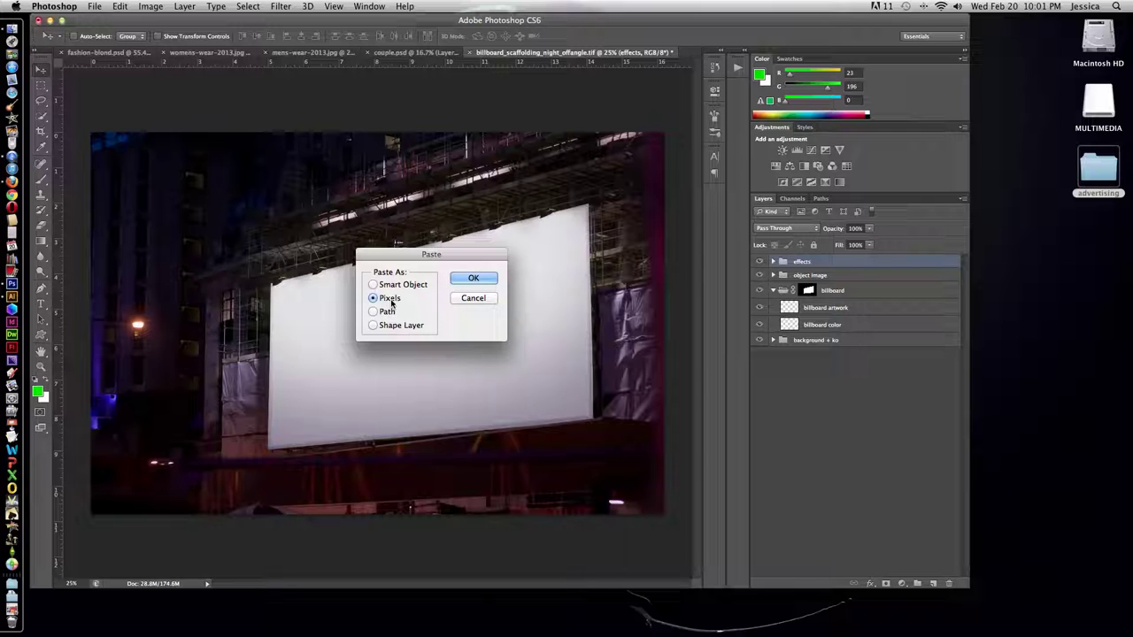
click(472, 279)
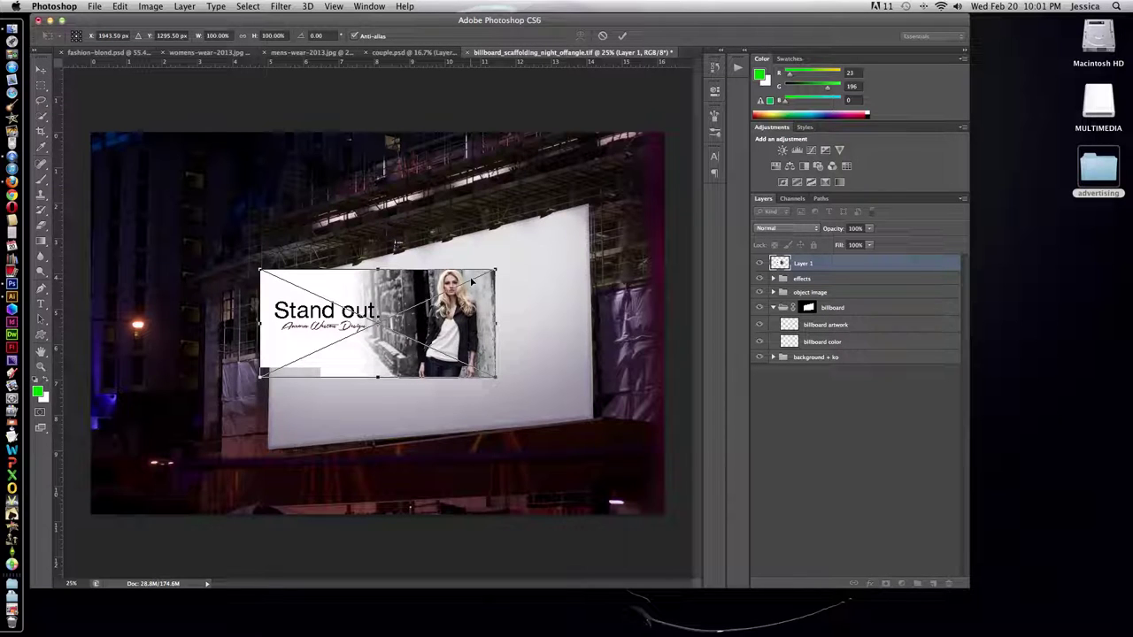
drag(394, 306, 446, 333)
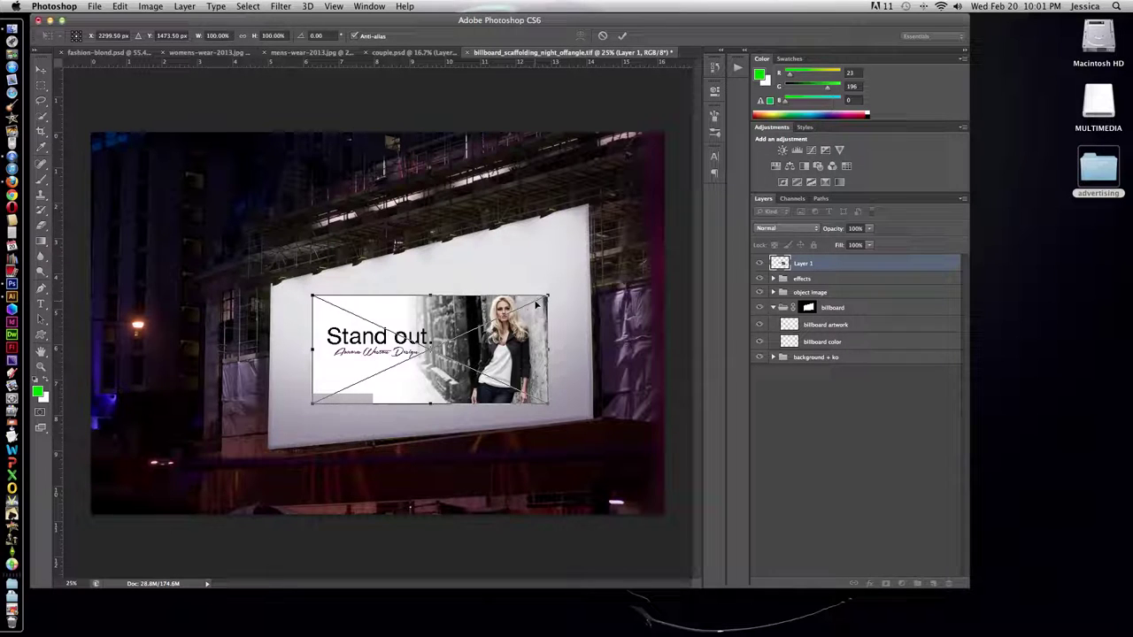
drag(547, 298, 519, 301)
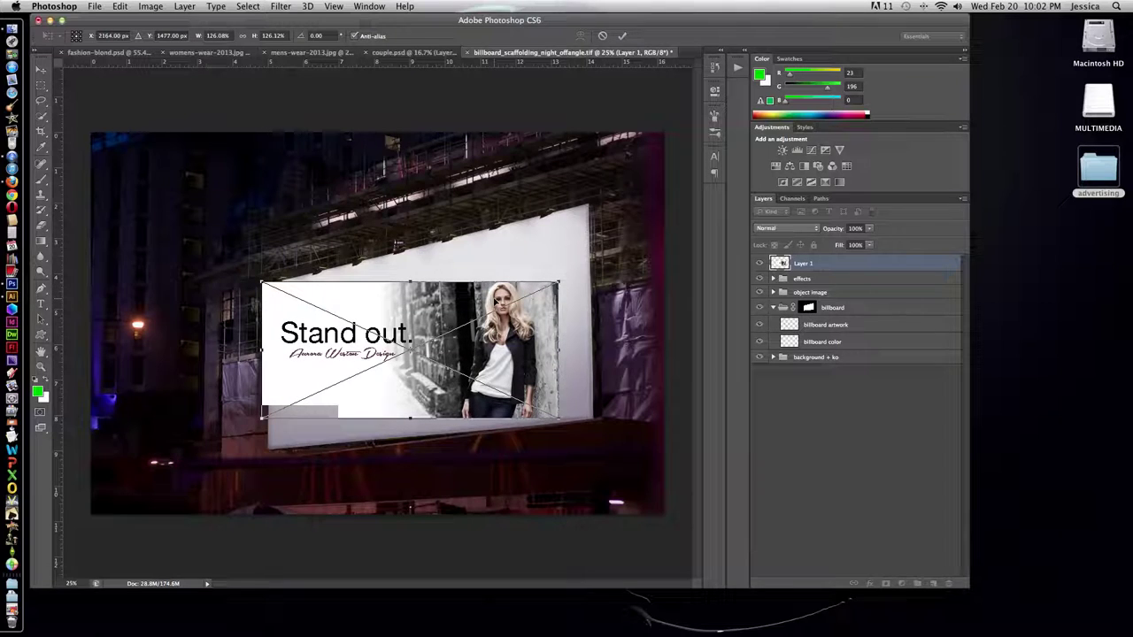
key(Return)
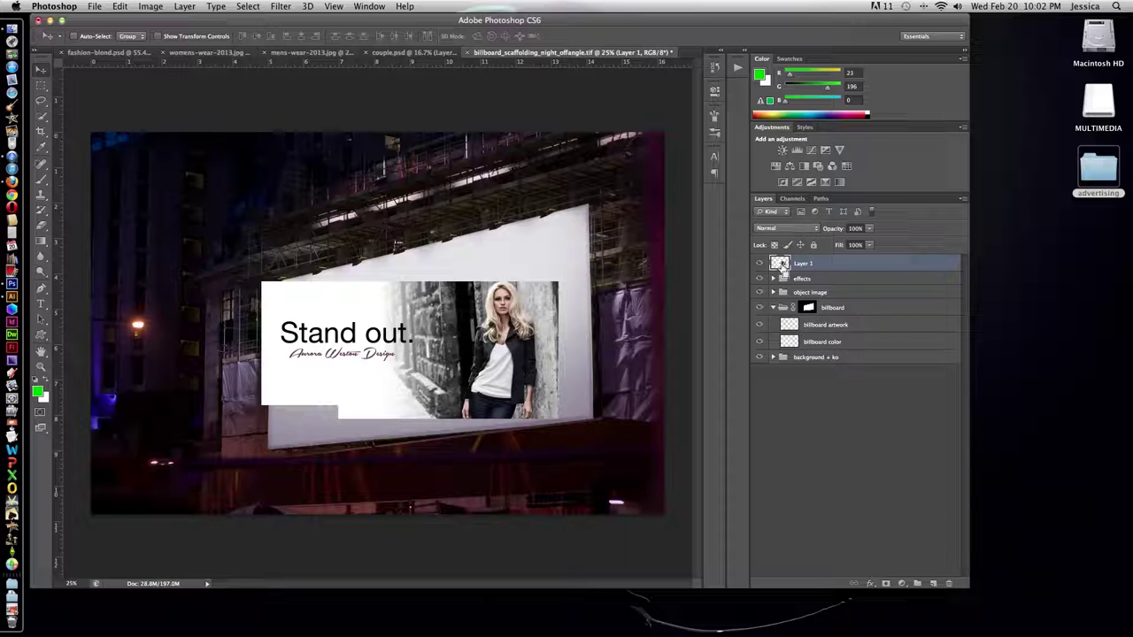
Step: Load Layer 1's pixels as a selection, delete Layer 1, and target the billboard artwork layer
super+click(781, 264)
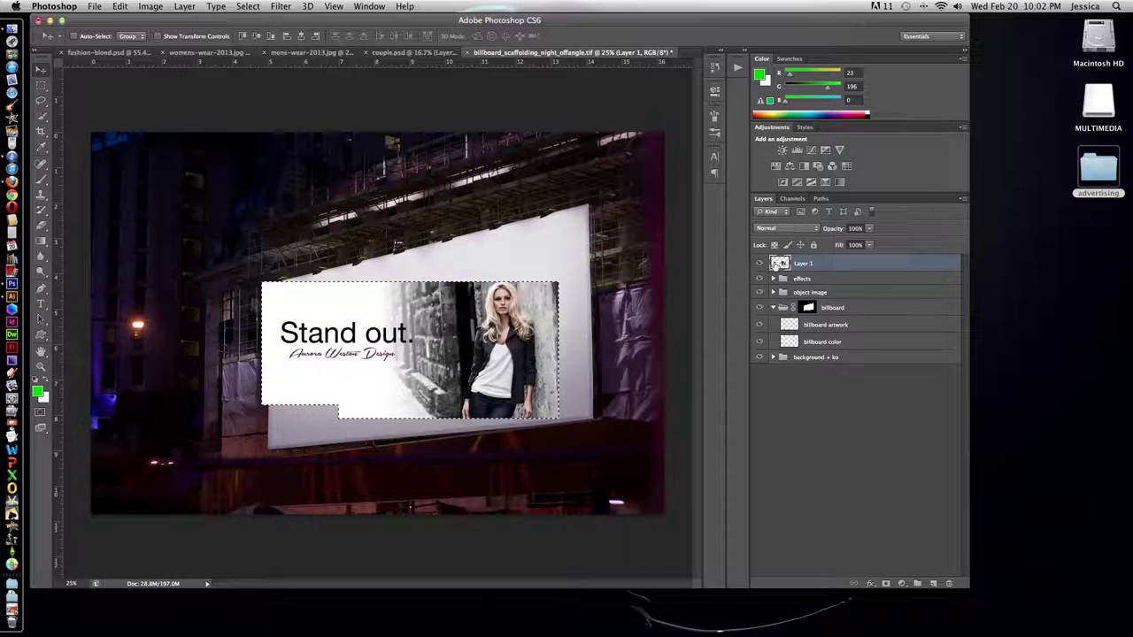
drag(778, 263, 949, 584)
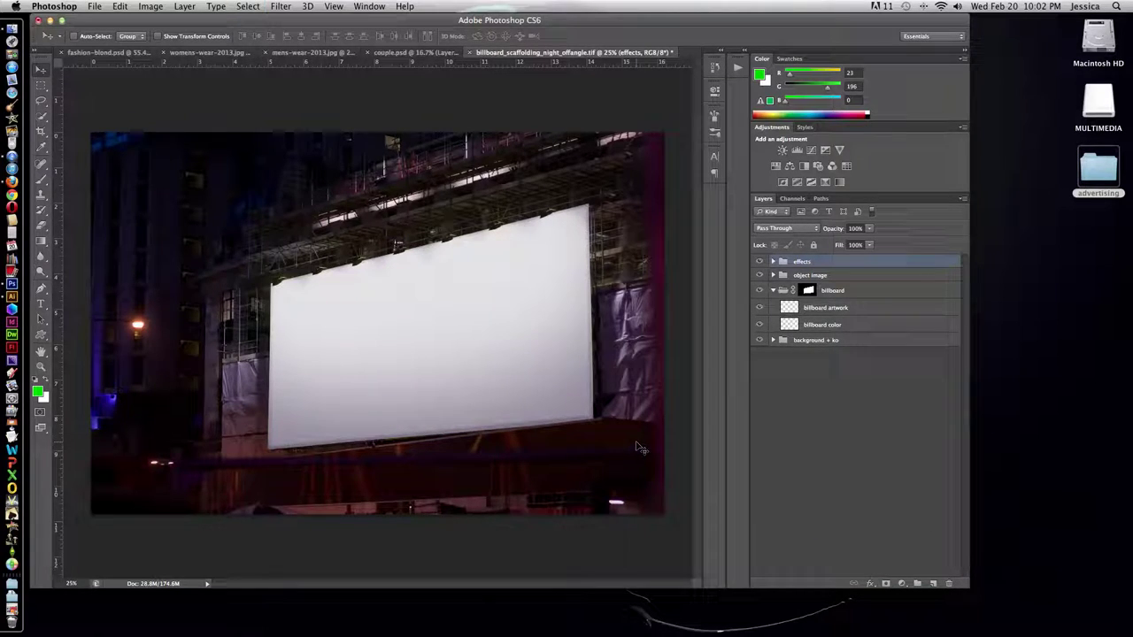
click(825, 310)
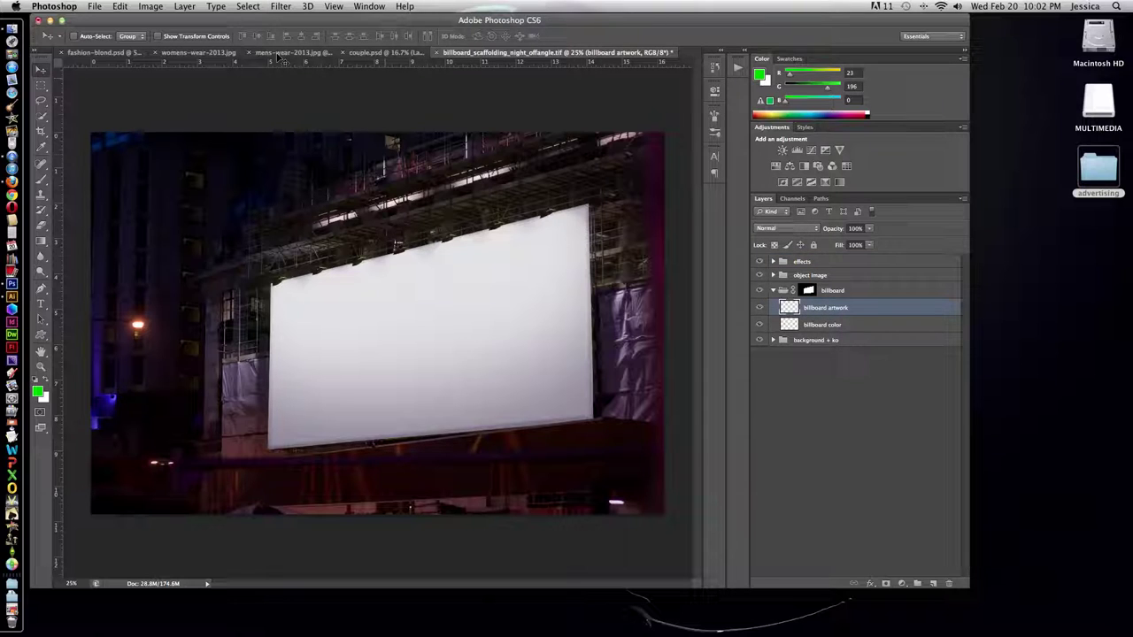
Step: Open Vanishing Point and paste the 'Stand out.' artwork into the billboard's perspective plane
click(281, 7)
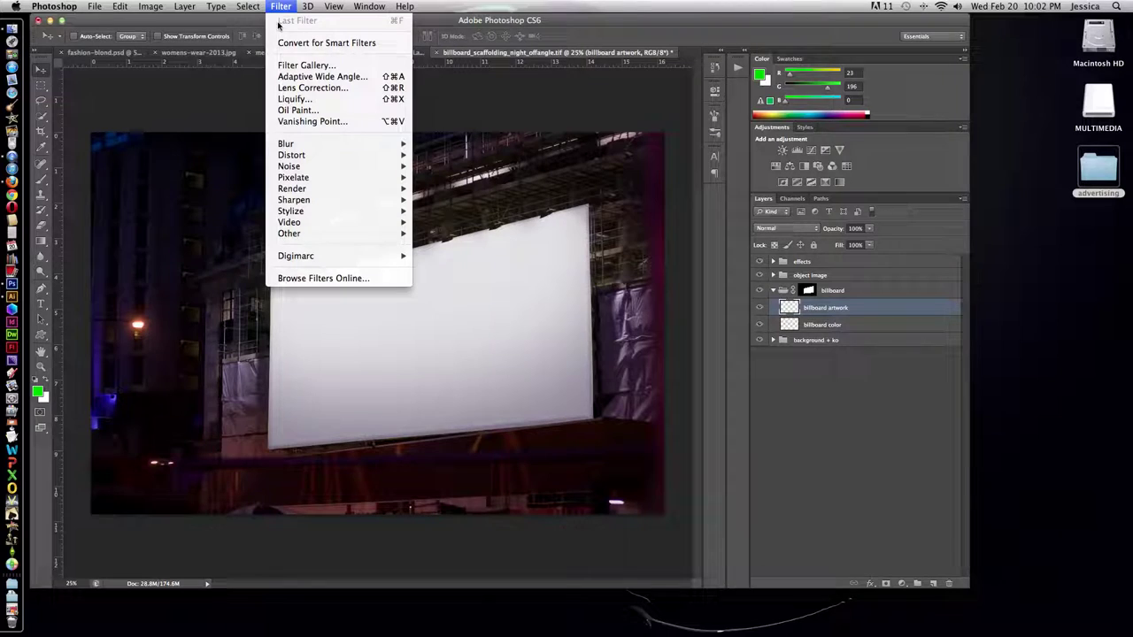
click(310, 121)
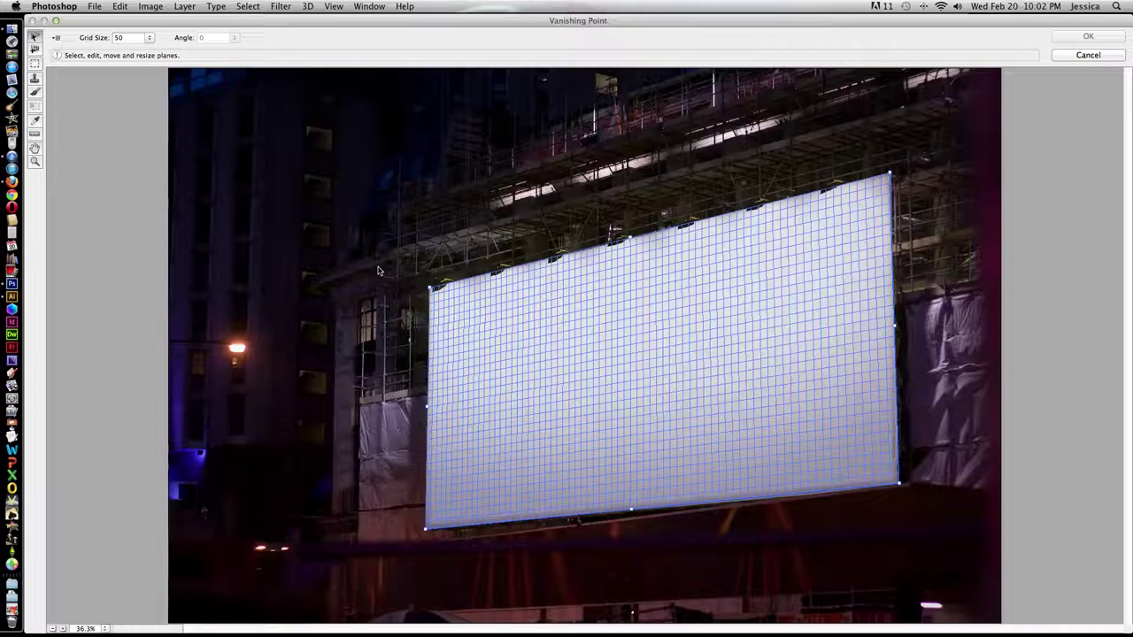
key(super+v)
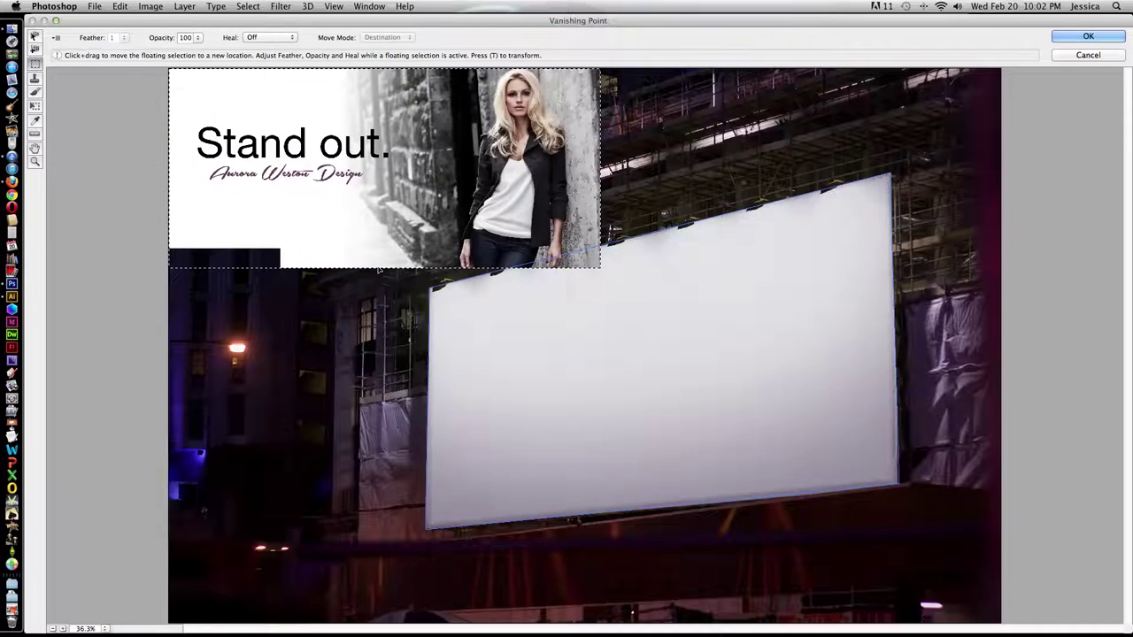
drag(340, 141, 583, 336)
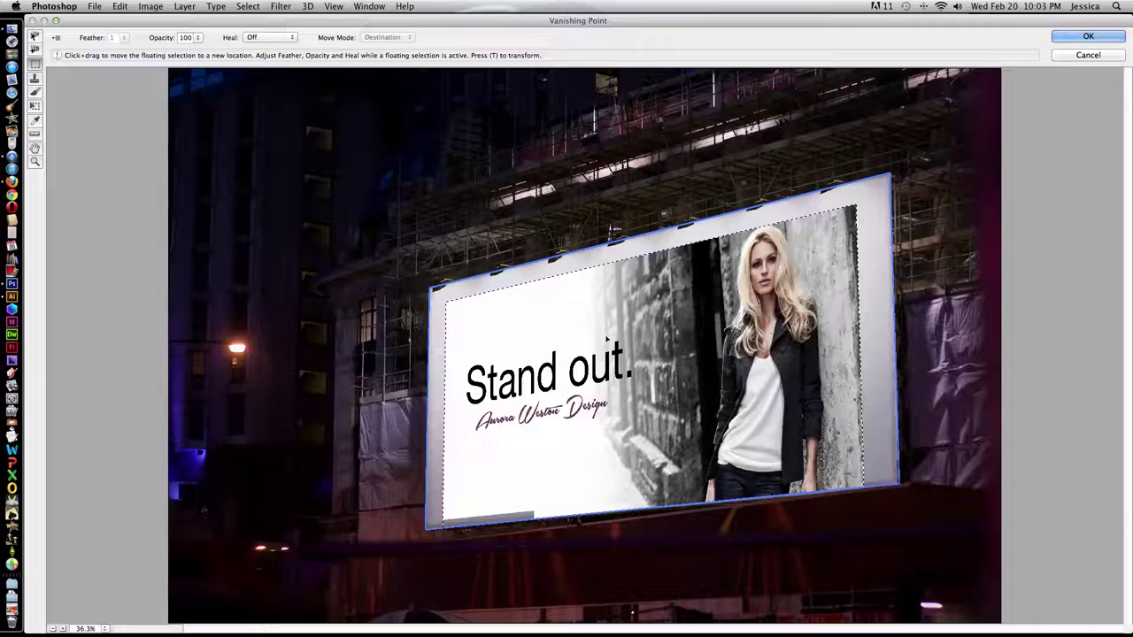
Step: Scale the artwork's corners to fill the billboard plane and apply the filter
key(t)
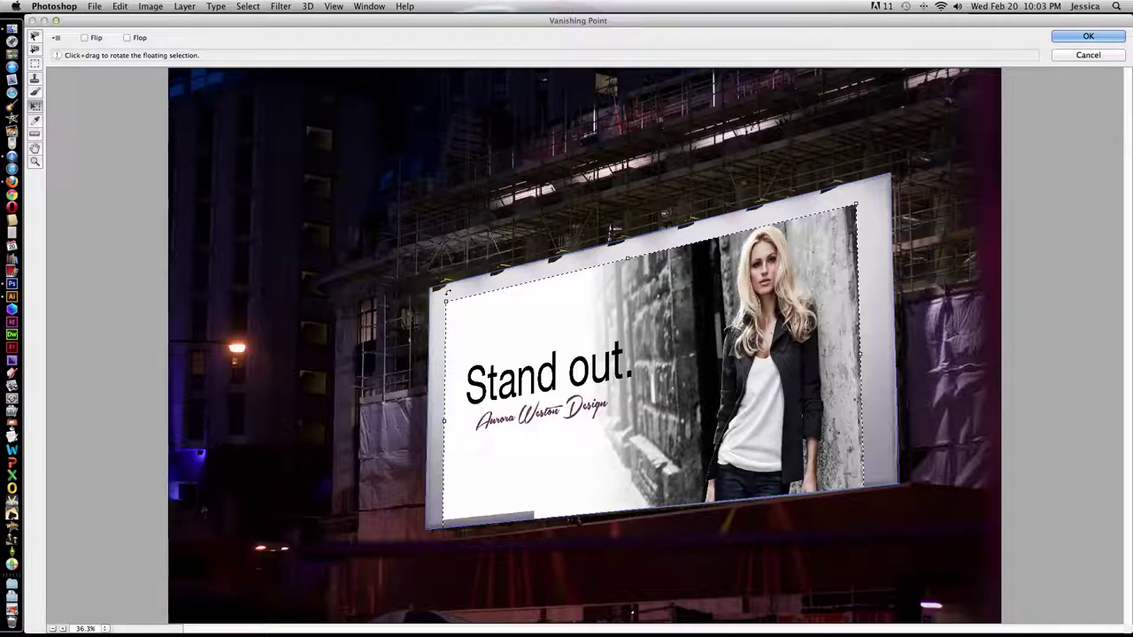
drag(445, 302, 428, 286)
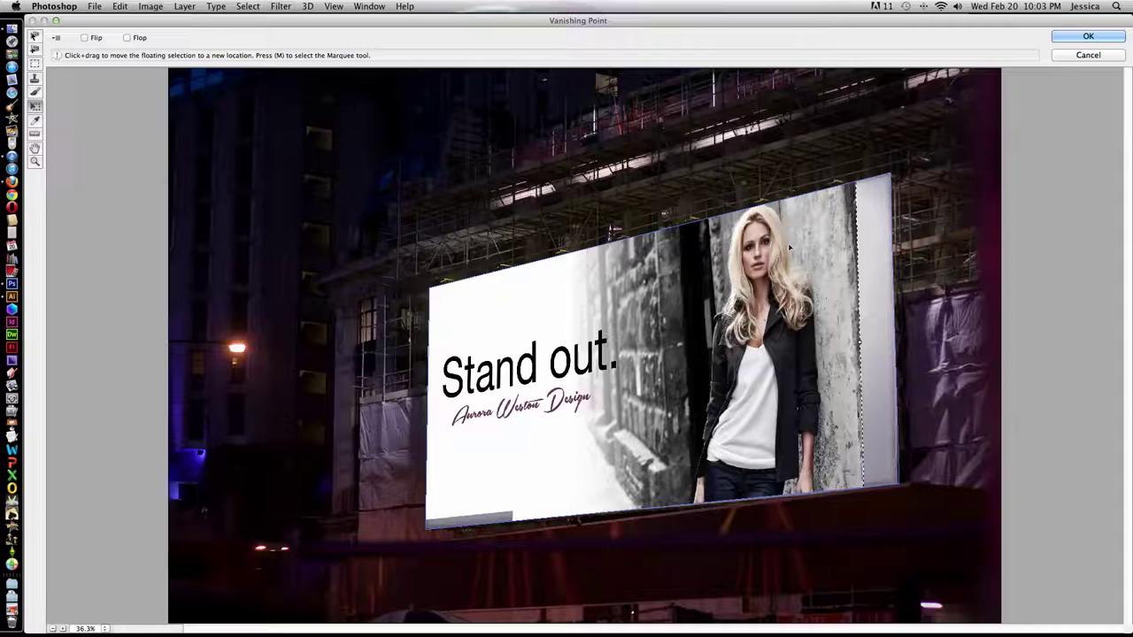
drag(789, 249, 794, 258)
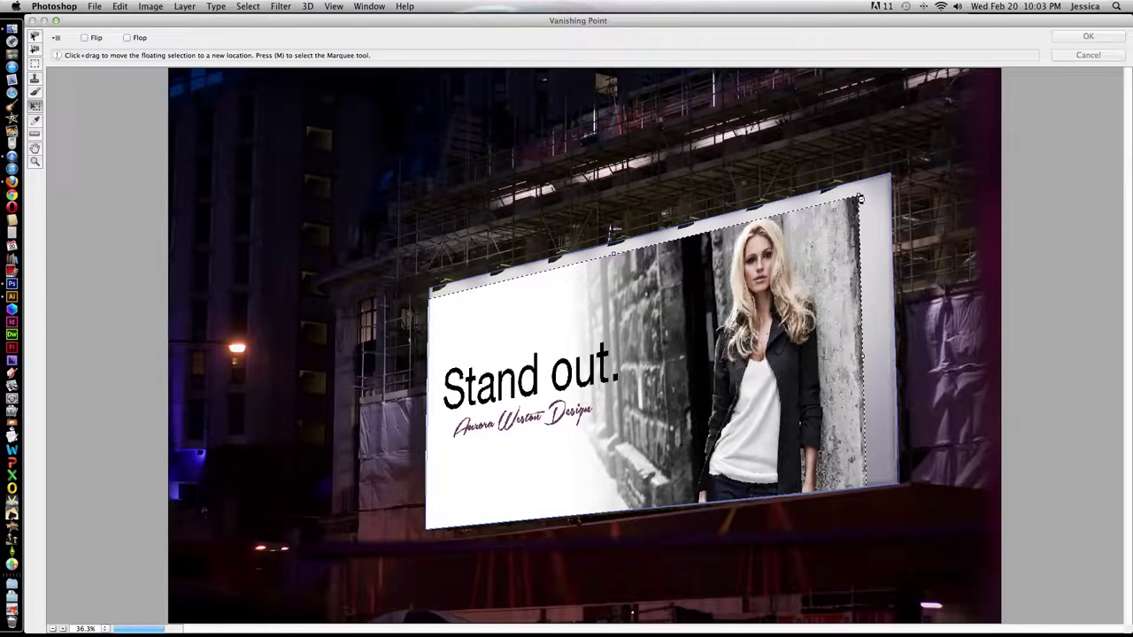
drag(858, 196, 894, 167)
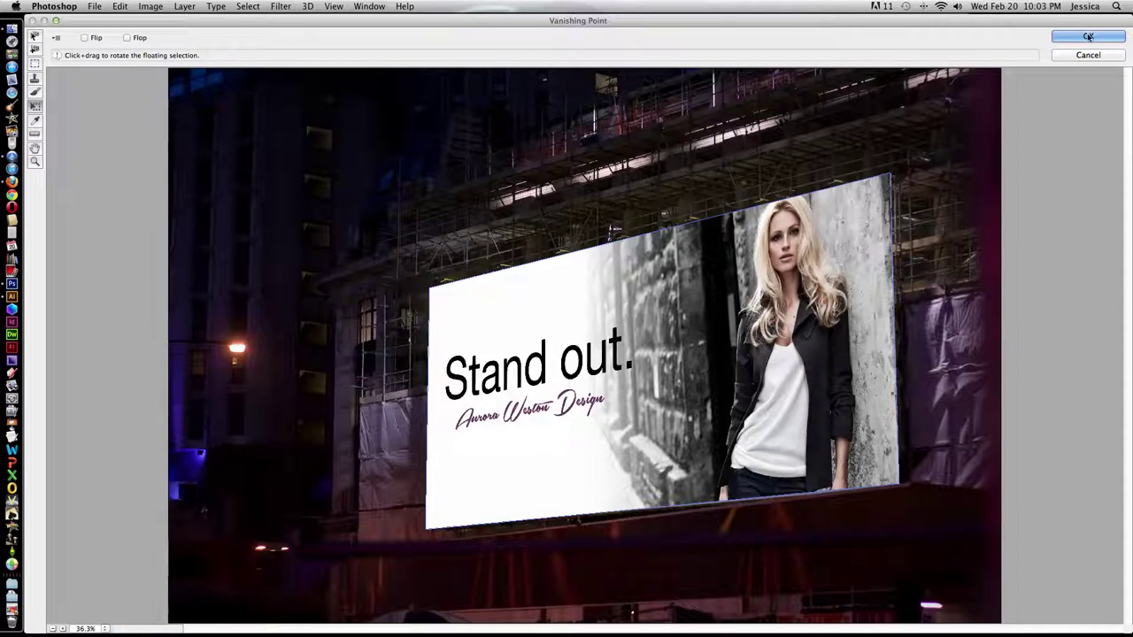
click(1087, 35)
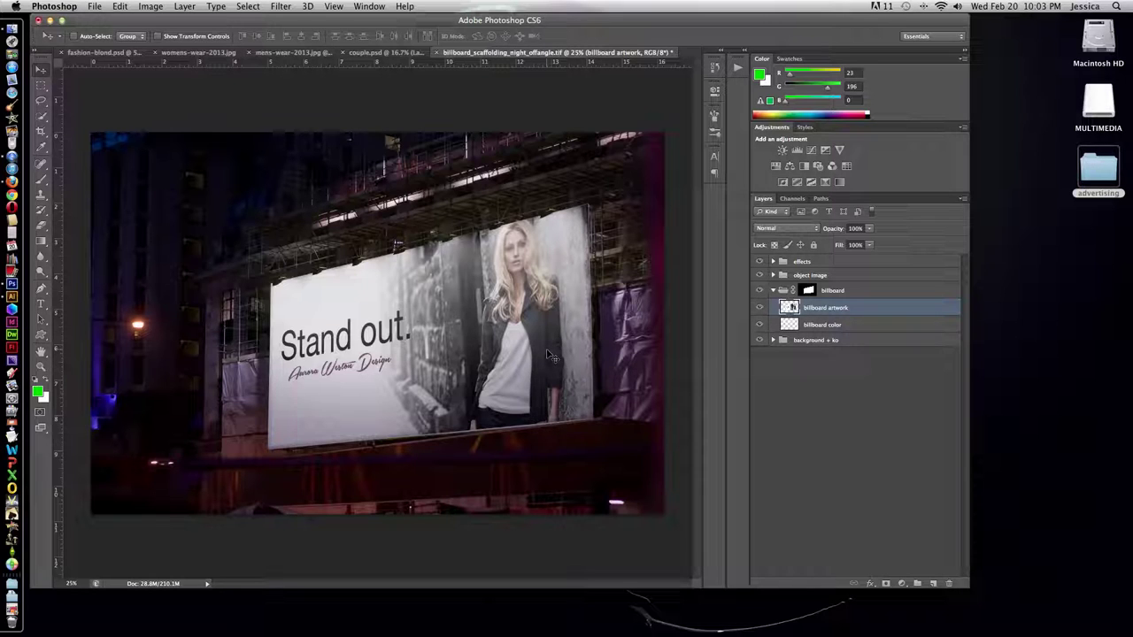
click(200, 52)
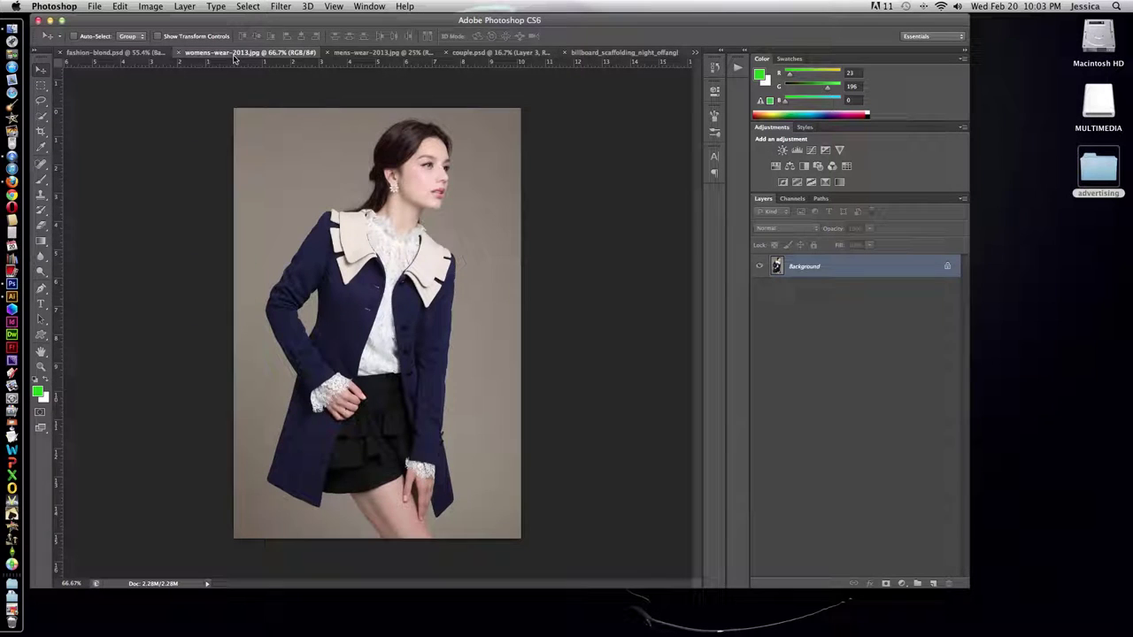
click(336, 53)
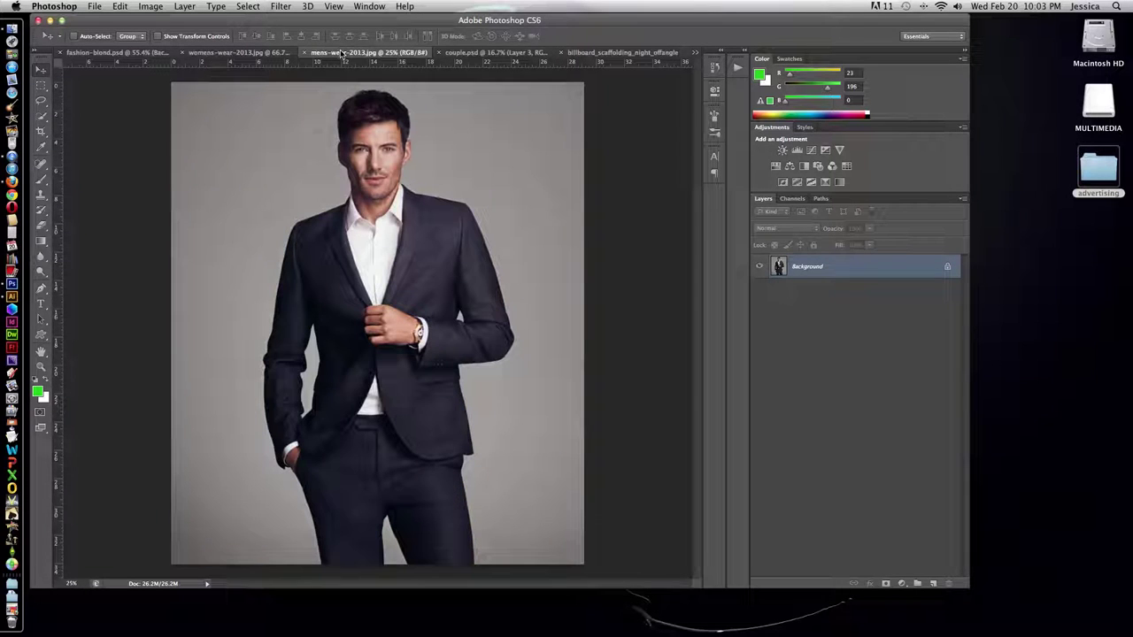
click(453, 53)
scroll(480, 241, down, 1)
scroll(460, 310, up, 2)
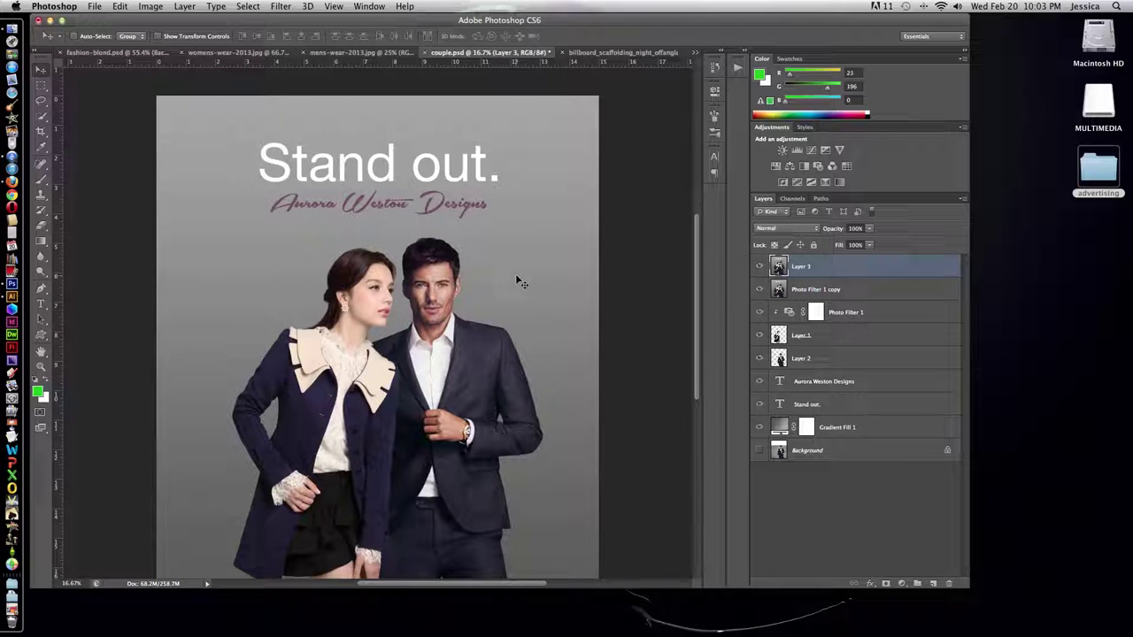
scroll(515, 276, down, 1)
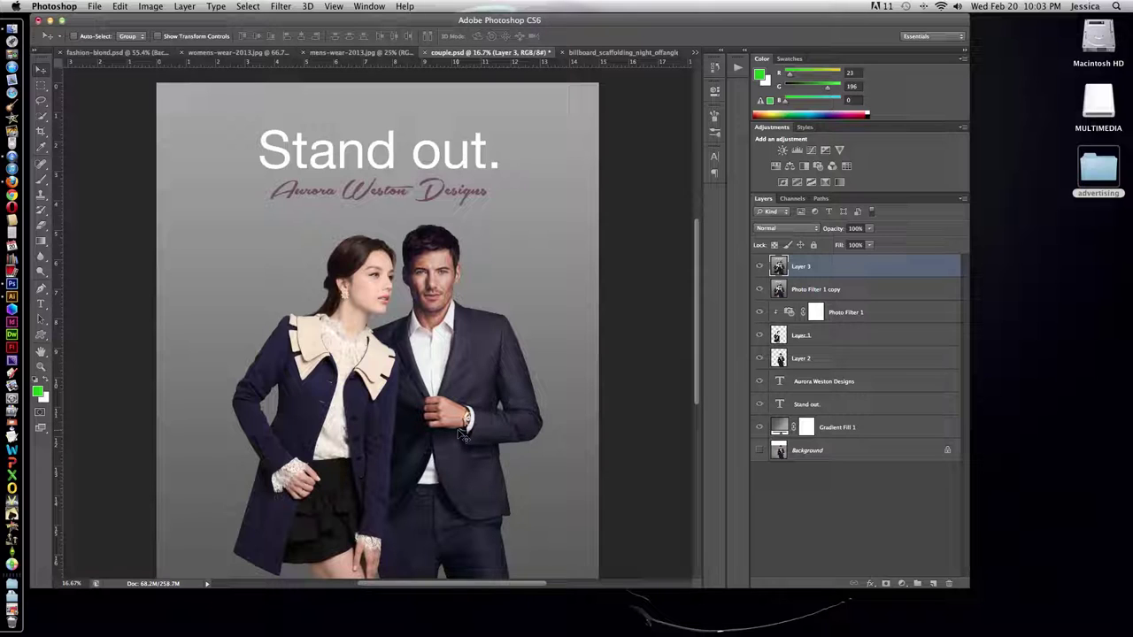
scroll(460, 434, down, 1)
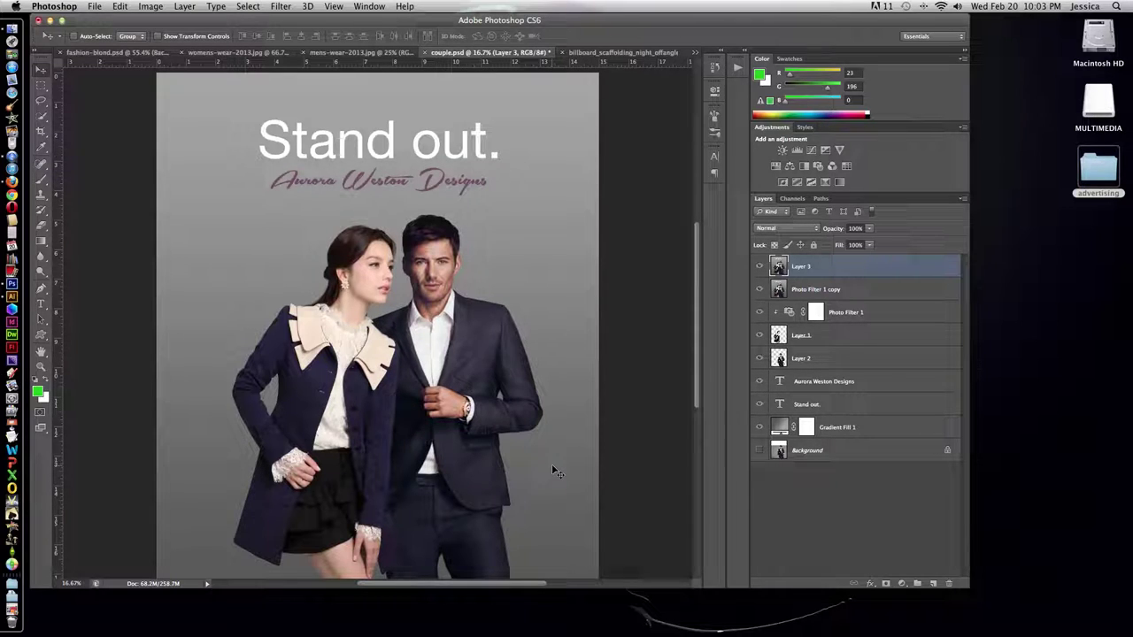
scroll(551, 463, down, 2)
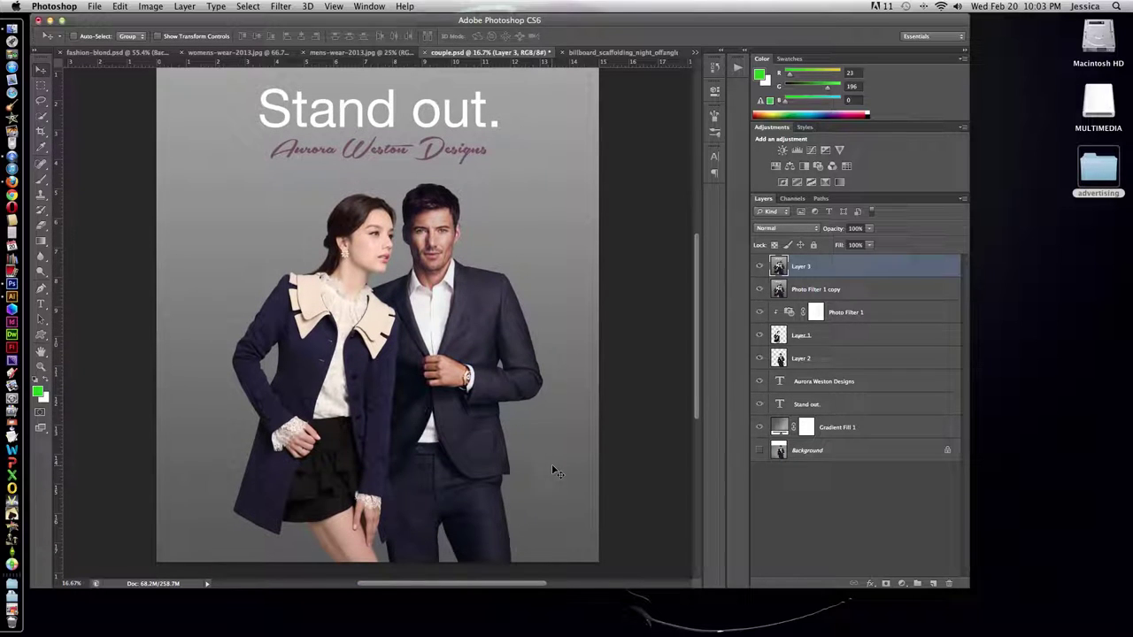
scroll(552, 467, up, 1)
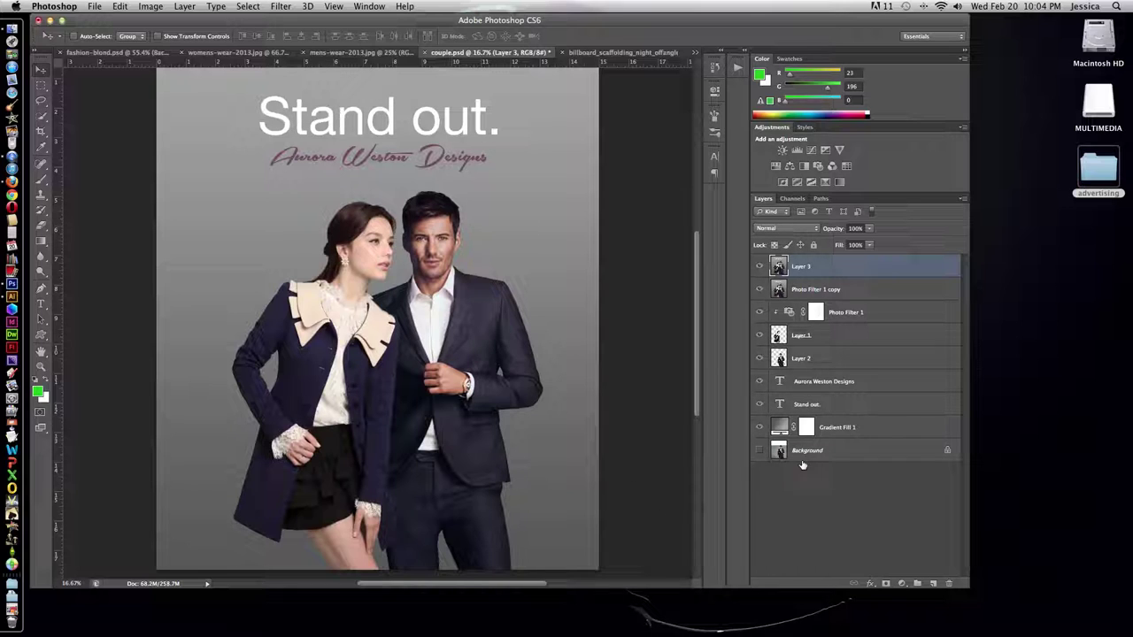
Step: Delete the old Layer 3, hide the Background, and stamp the visible layers into a new Layer 3
drag(777, 266, 948, 583)
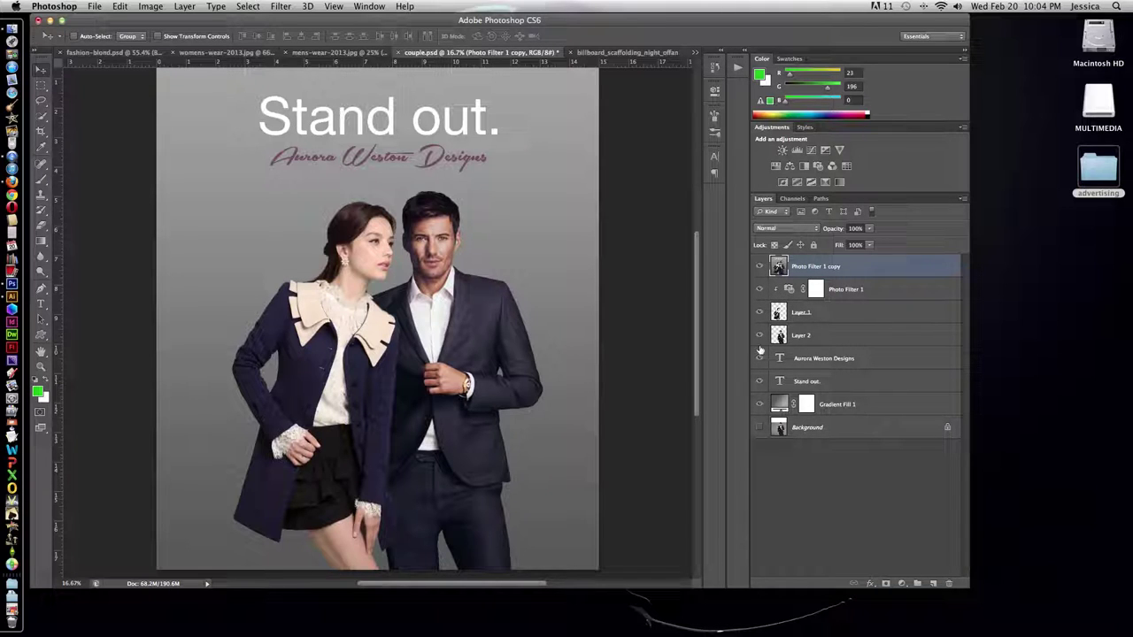
click(758, 427)
drag(805, 326, 805, 318)
drag(805, 317, 805, 327)
drag(806, 326, 805, 328)
key(alt+shift+super+e)
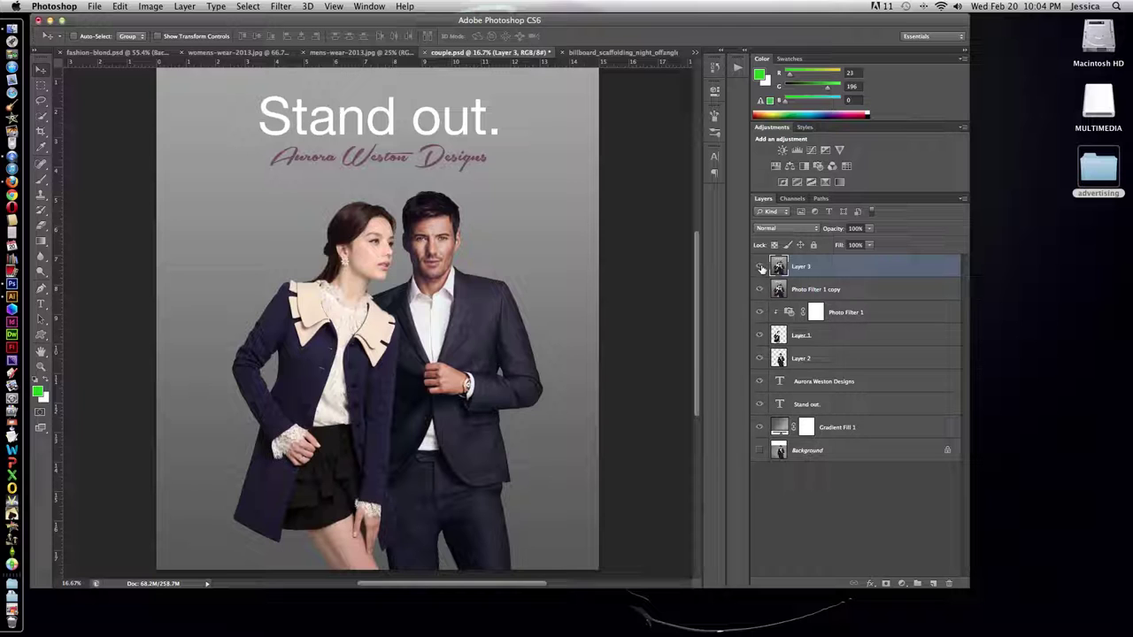
Step: Compare the merged Layer 3 with the originals, leave only it visible, and select the canvas
drag(759, 290, 760, 428)
click(763, 267)
click(763, 267)
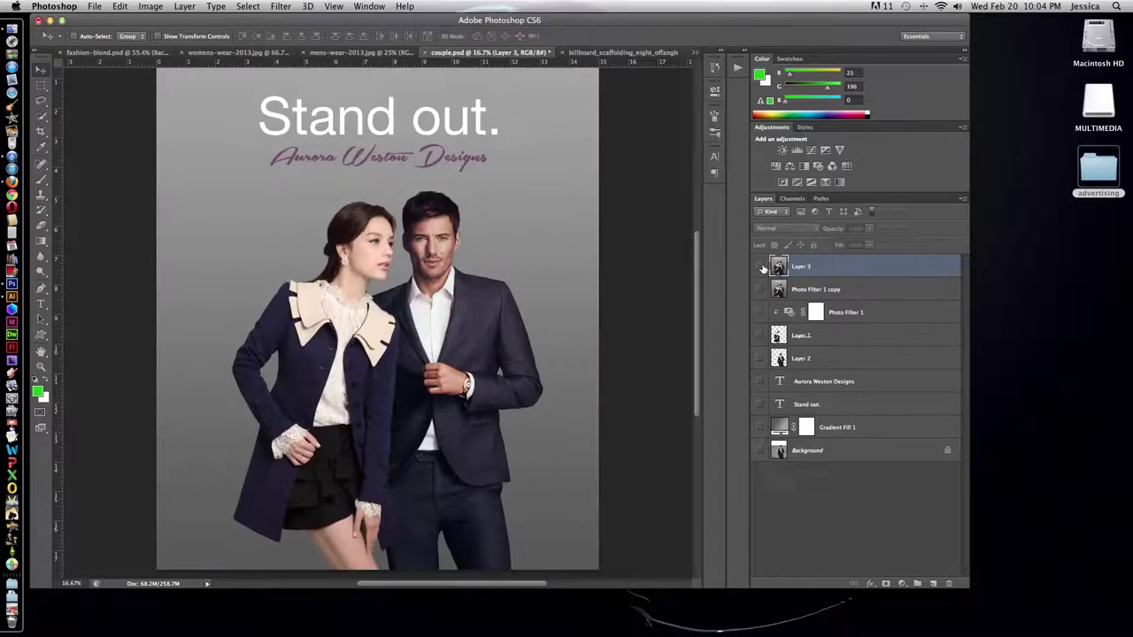
click(763, 267)
click(762, 267)
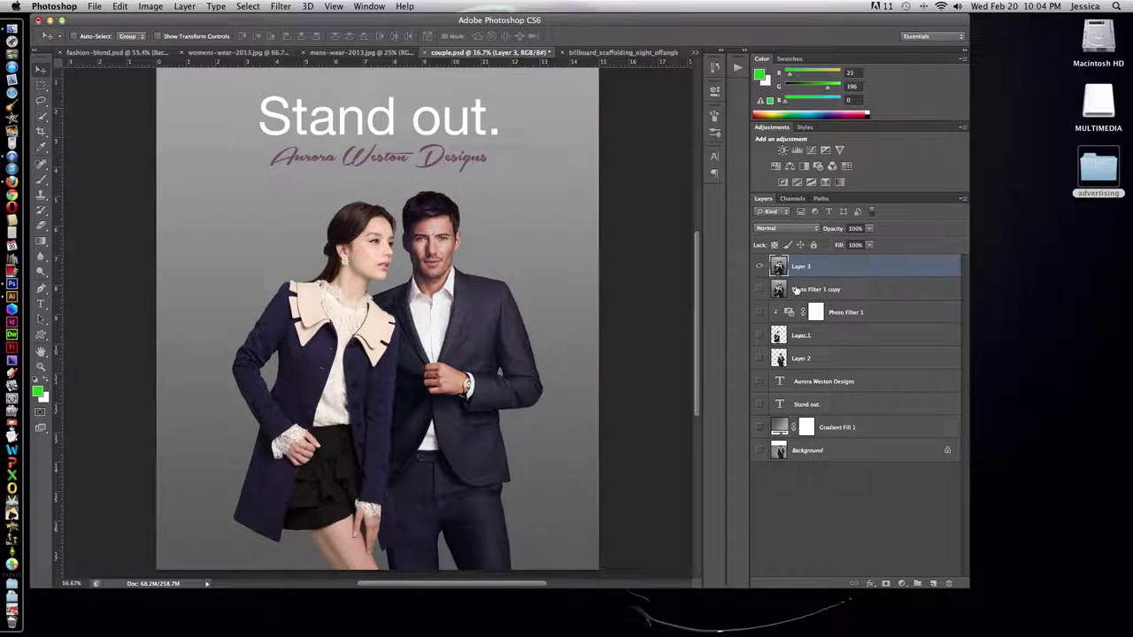
click(761, 268)
drag(760, 290, 759, 440)
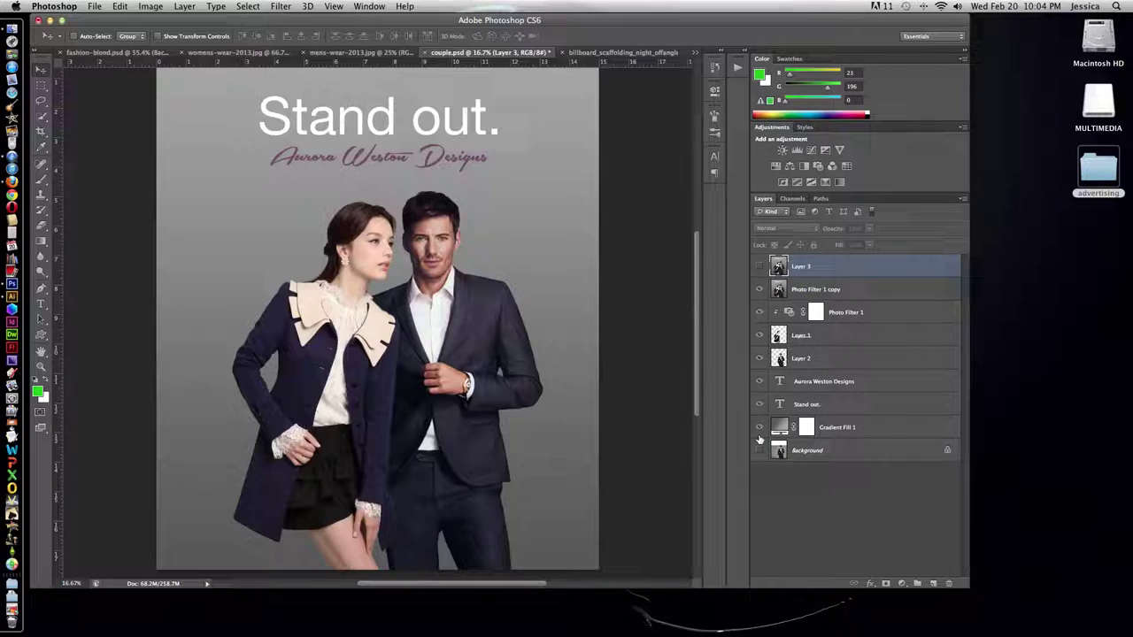
drag(759, 289, 759, 427)
click(761, 267)
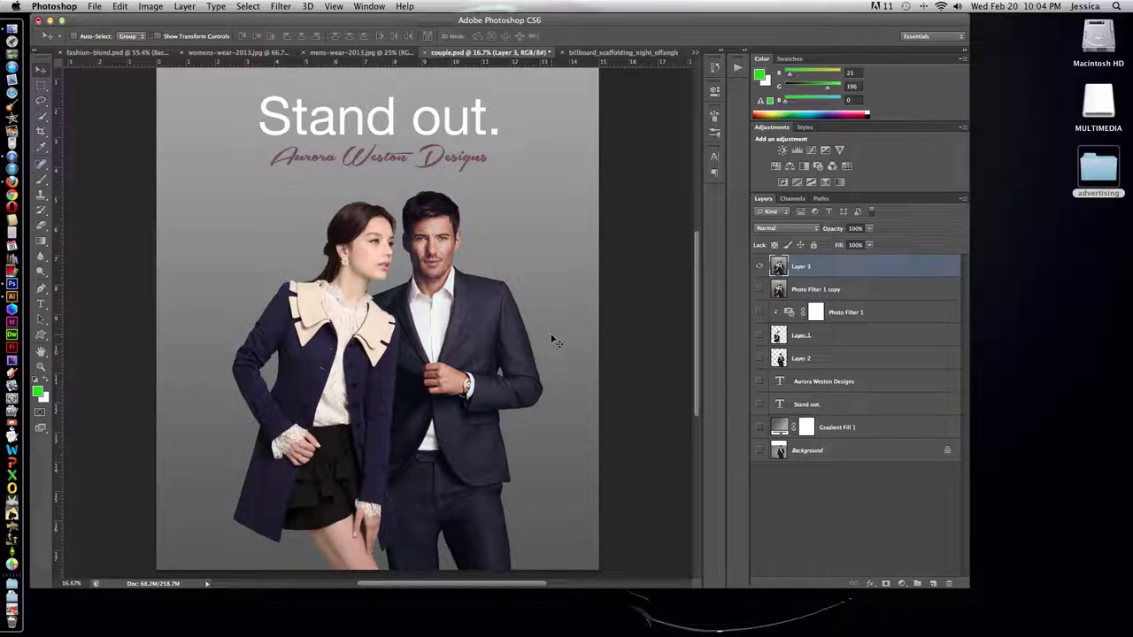
key(super+a)
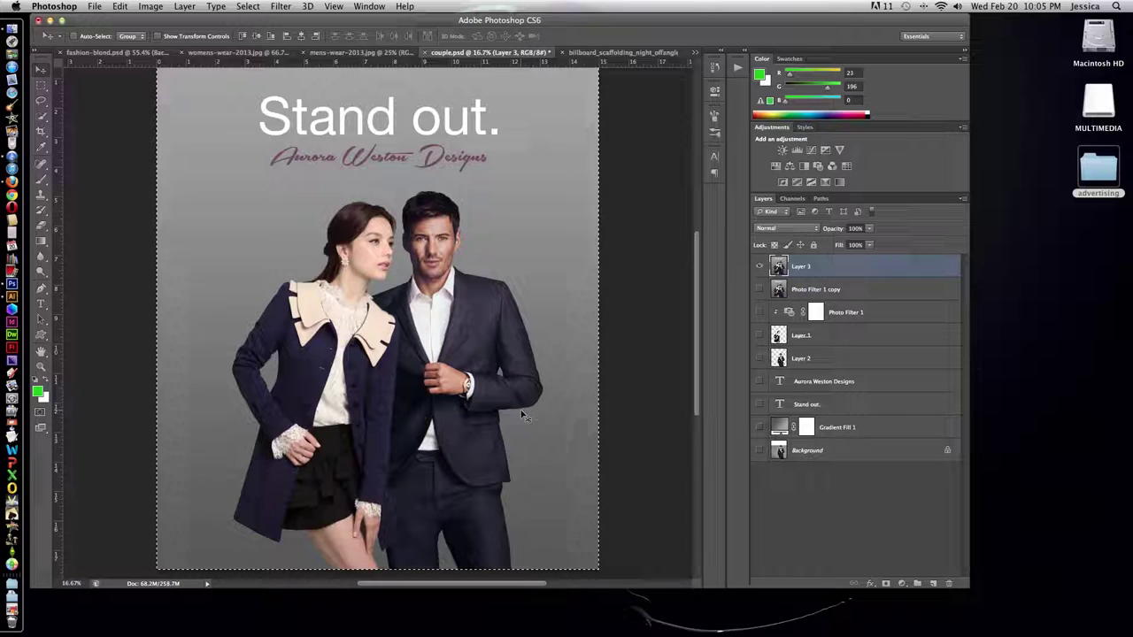
Step: Minimize Photoshop and Illustrator, dismiss the clipboard alert, and bring up the LiveSurface folder
click(50, 20)
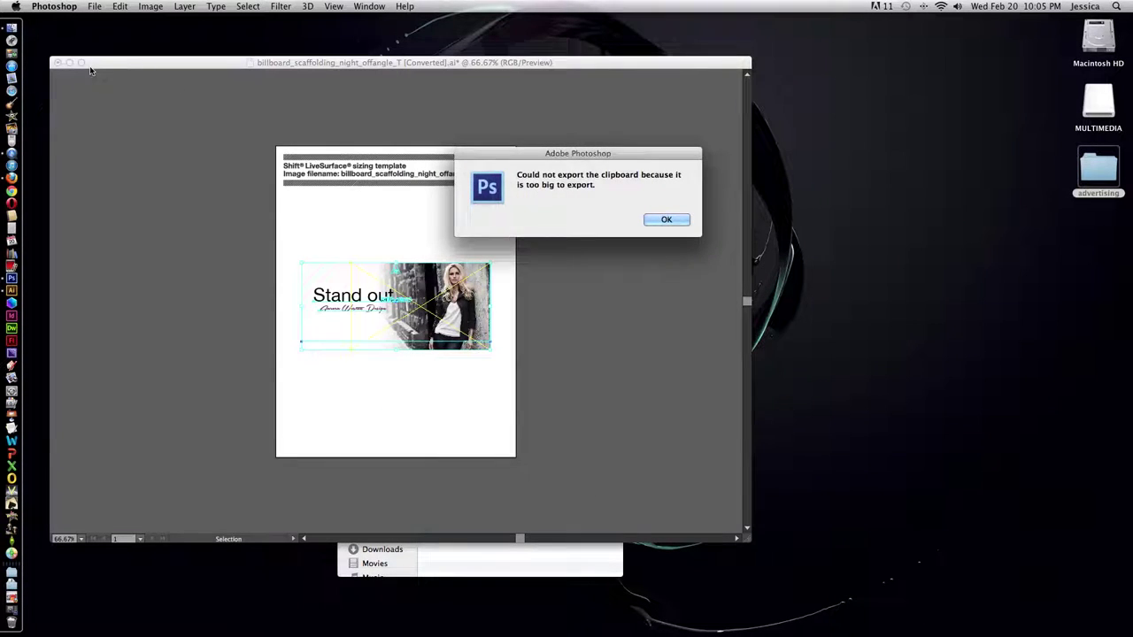
click(659, 221)
click(67, 71)
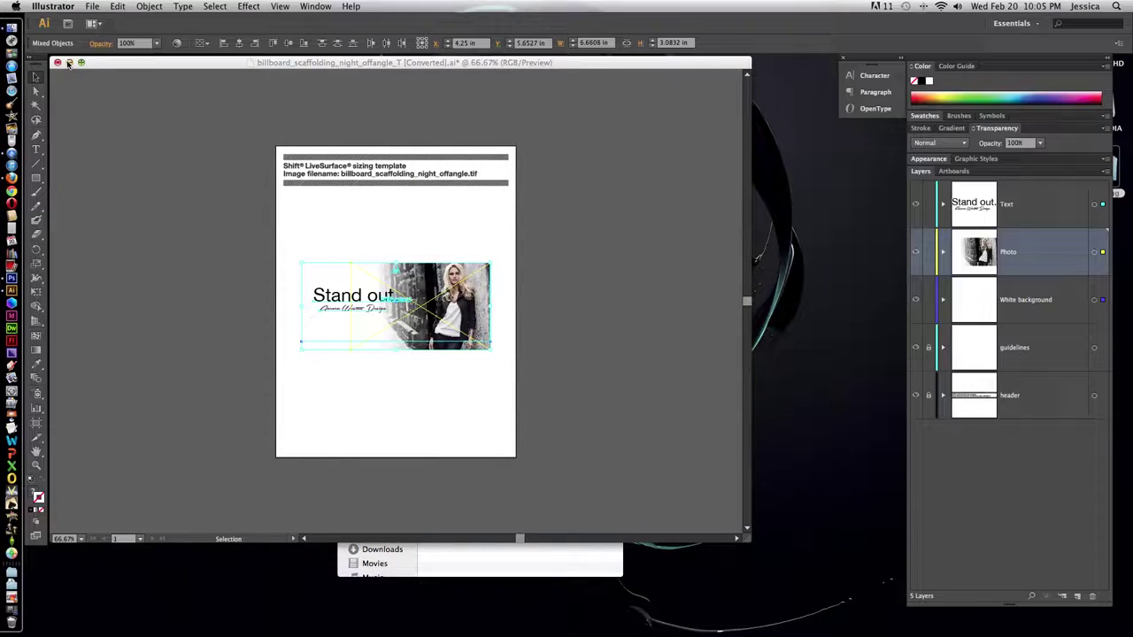
click(69, 62)
click(336, 449)
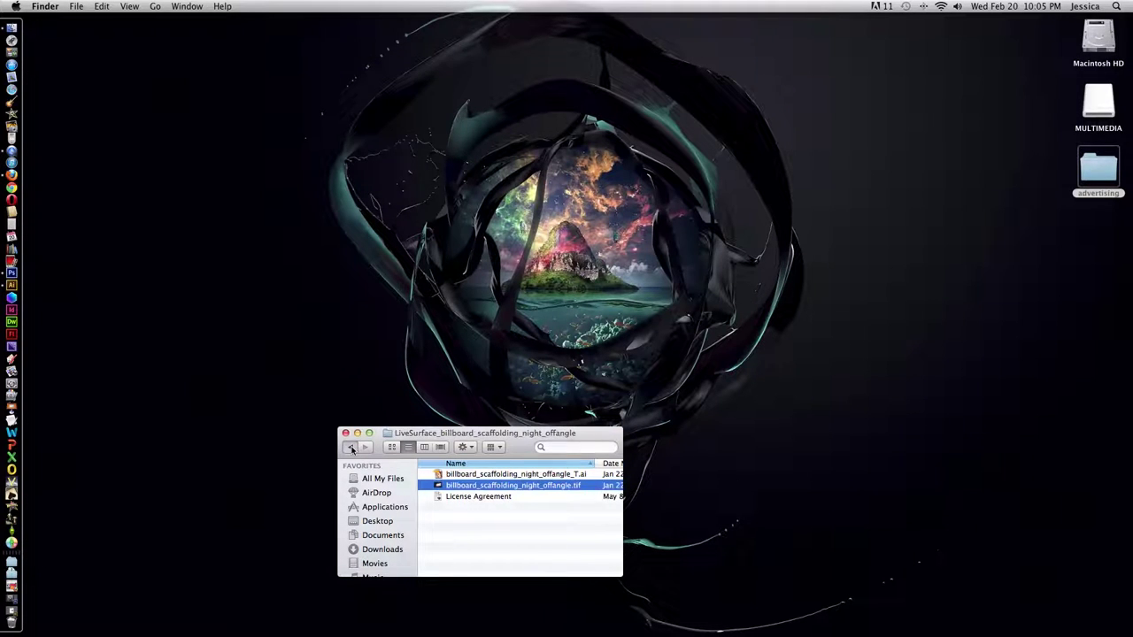
Step: From the billboard5 folder, open billboard5.tif with Adobe Photoshop CS6
click(350, 447)
double_click(449, 474)
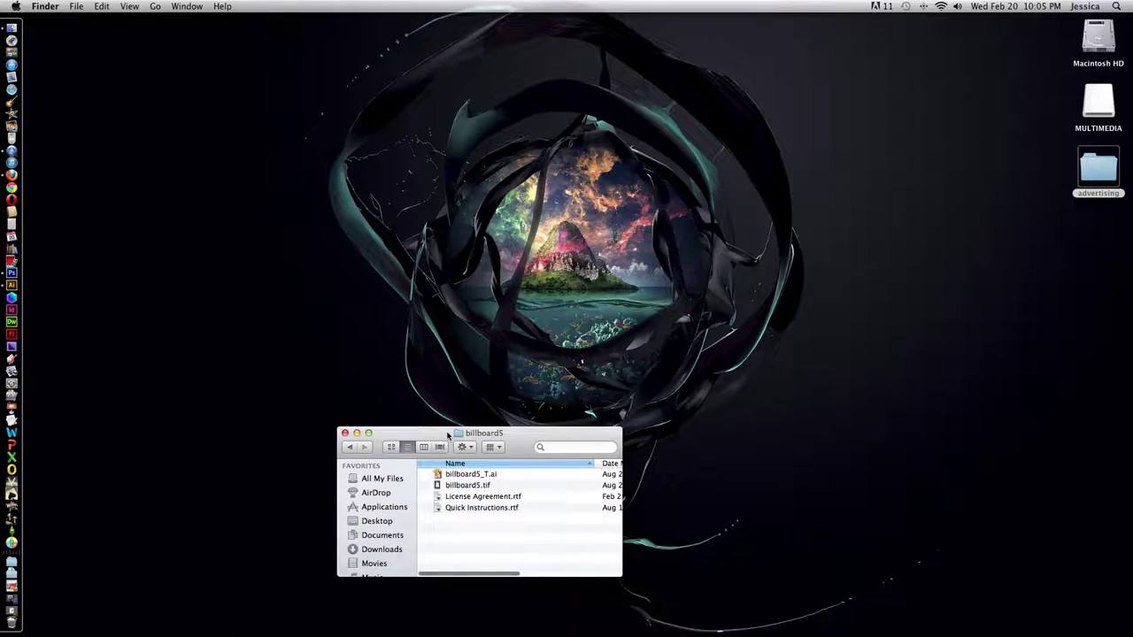
drag(447, 433, 425, 384)
right_click(427, 436)
mouse_move(461, 431)
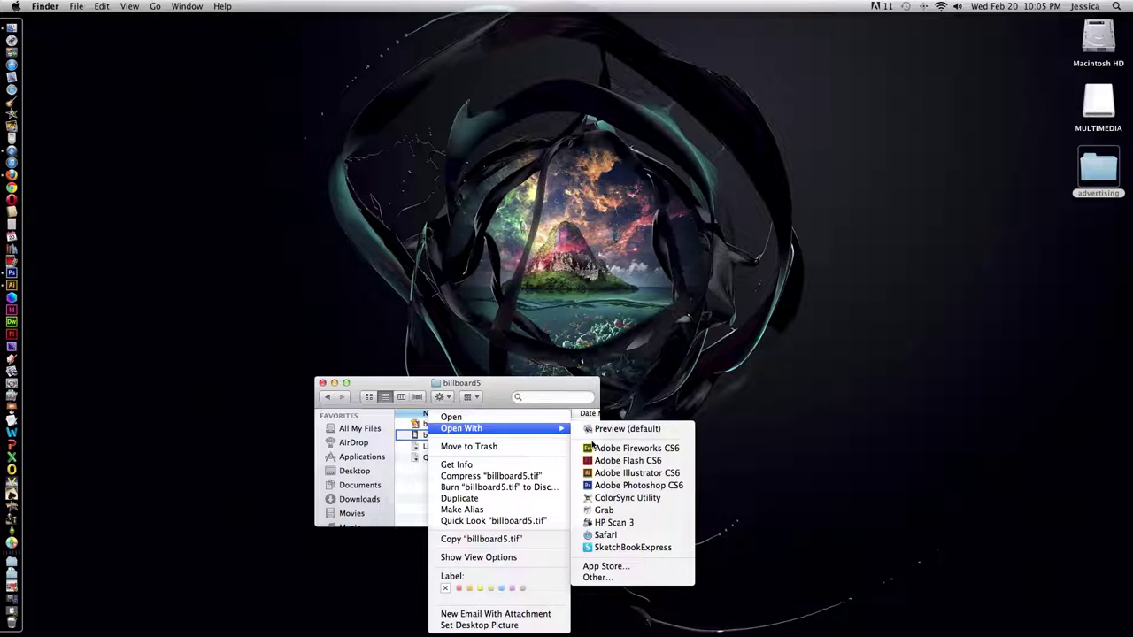
click(620, 486)
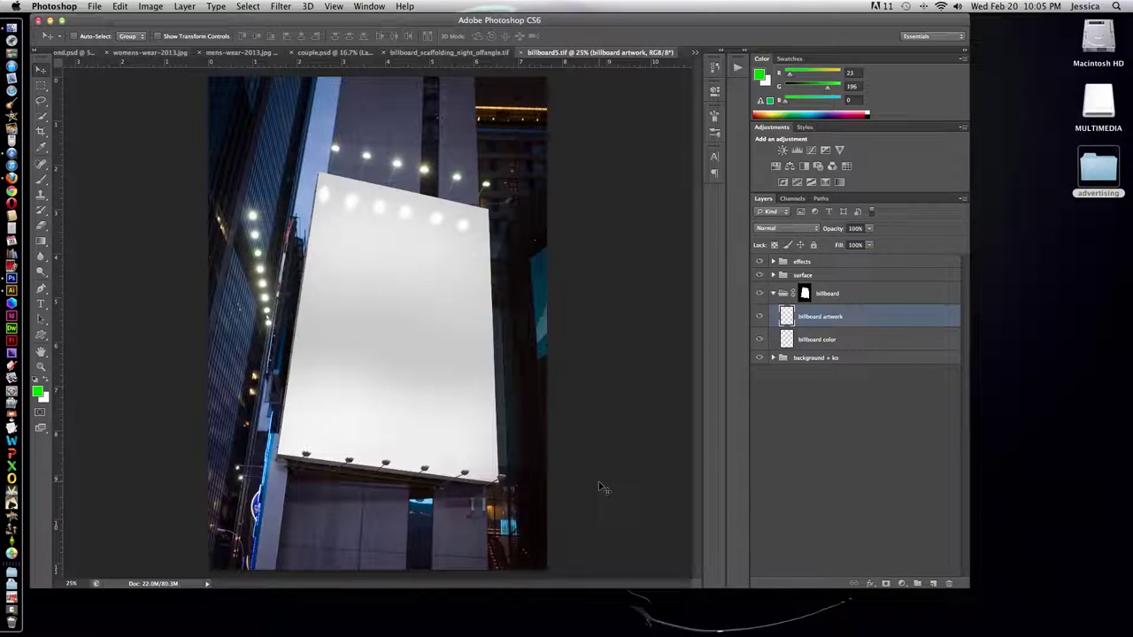
Step: View the scaffolding mockup and couple.psd documents, then return to billboard5.tif
click(457, 54)
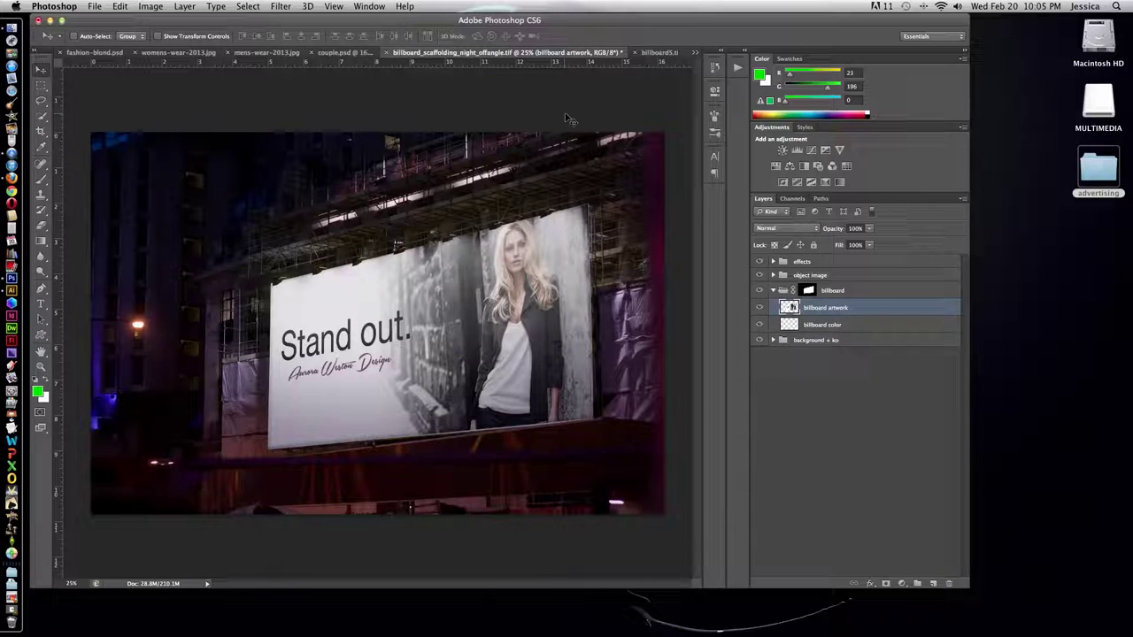
click(358, 53)
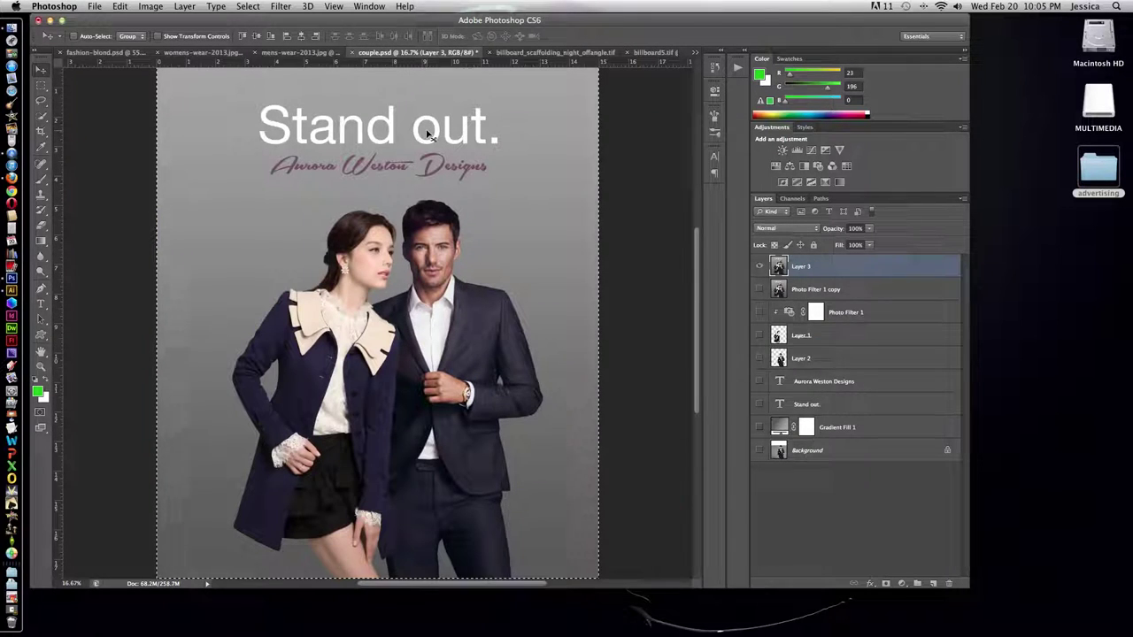
click(668, 53)
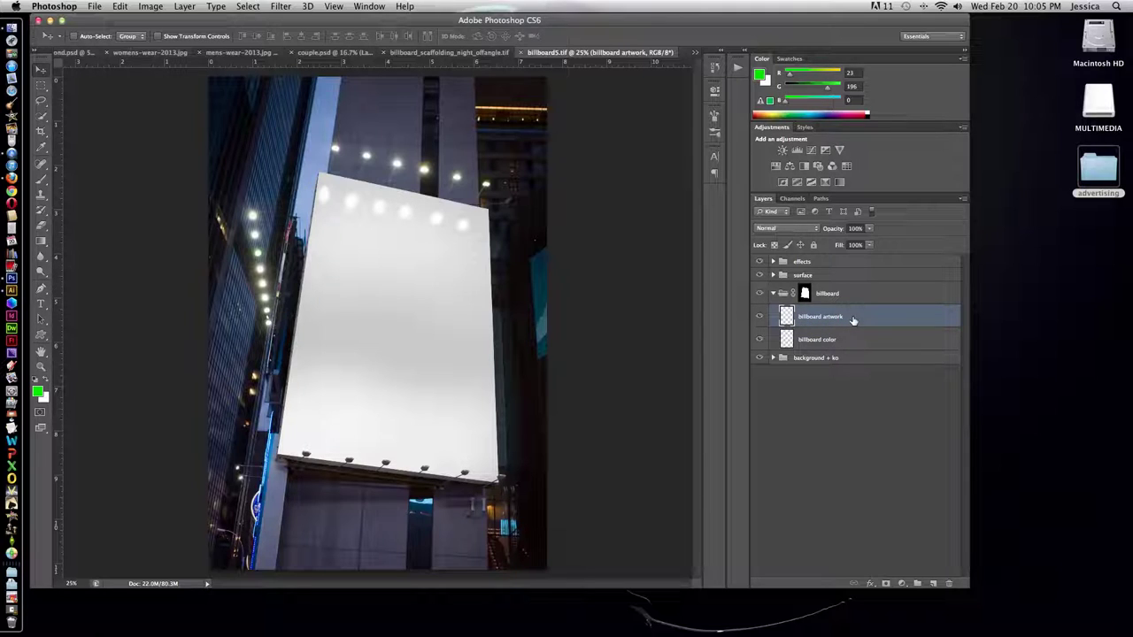
Step: Start the Vanishing Point filter on billboard5.tif, accepting the plane conversion warning
click(280, 6)
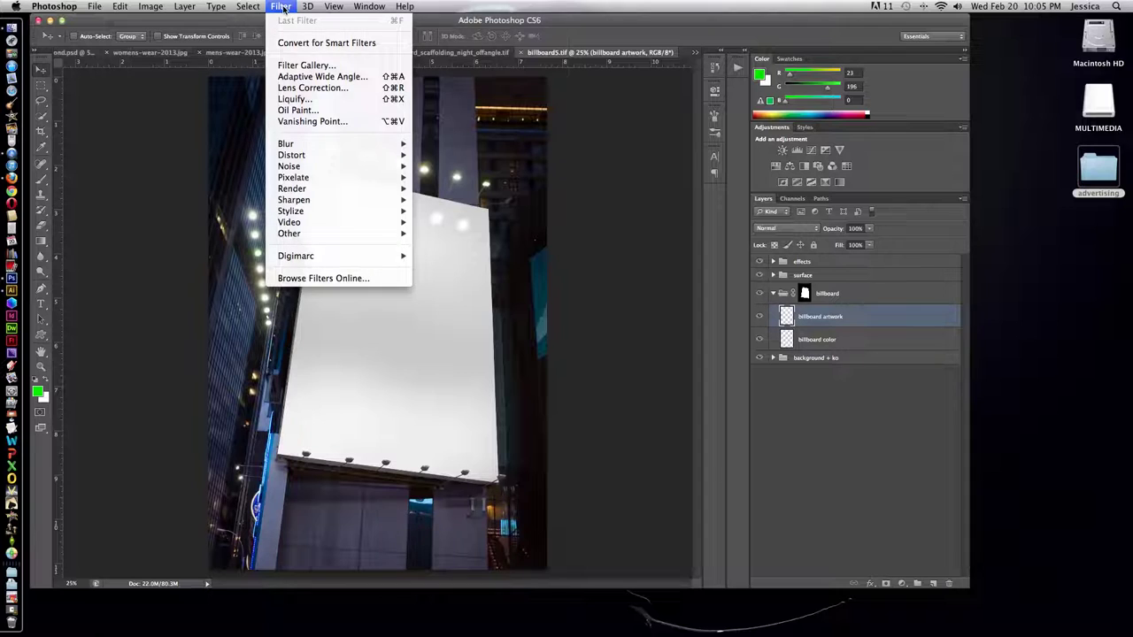
click(321, 122)
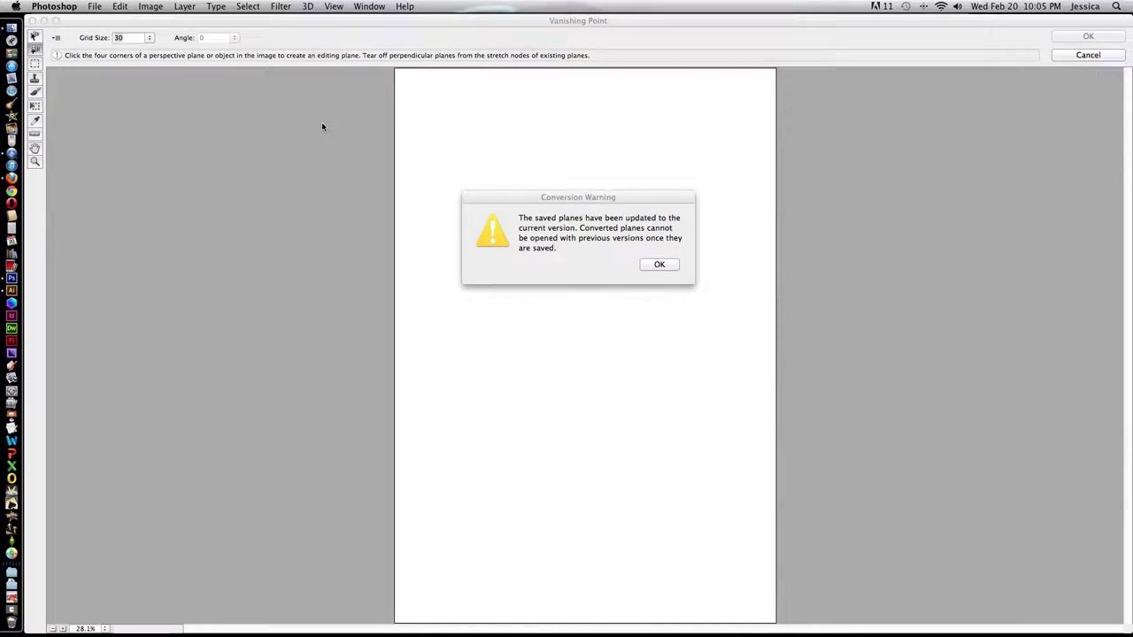
click(658, 264)
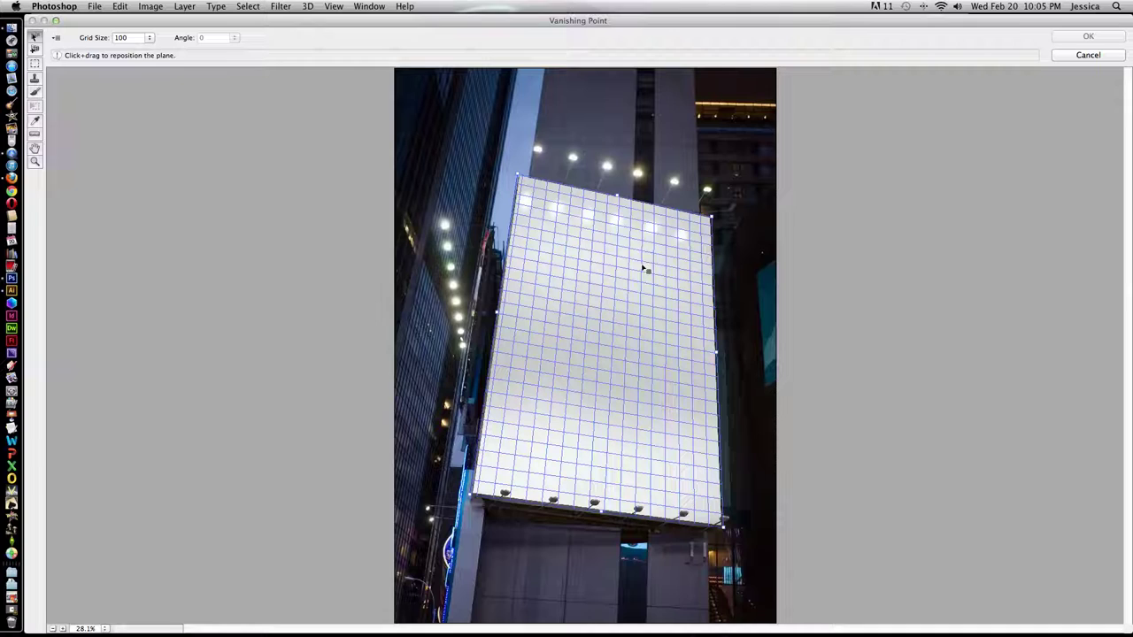
Step: Paste the couple artwork onto the billboard plane, scale it to fill the face, and apply
key(alt)
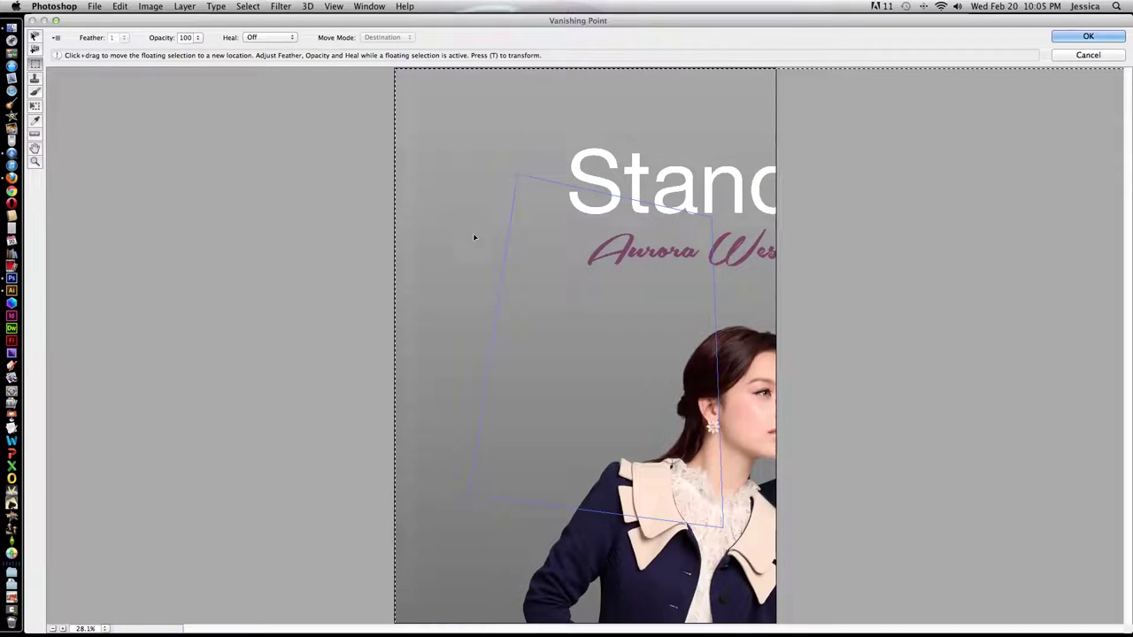
drag(439, 115, 582, 252)
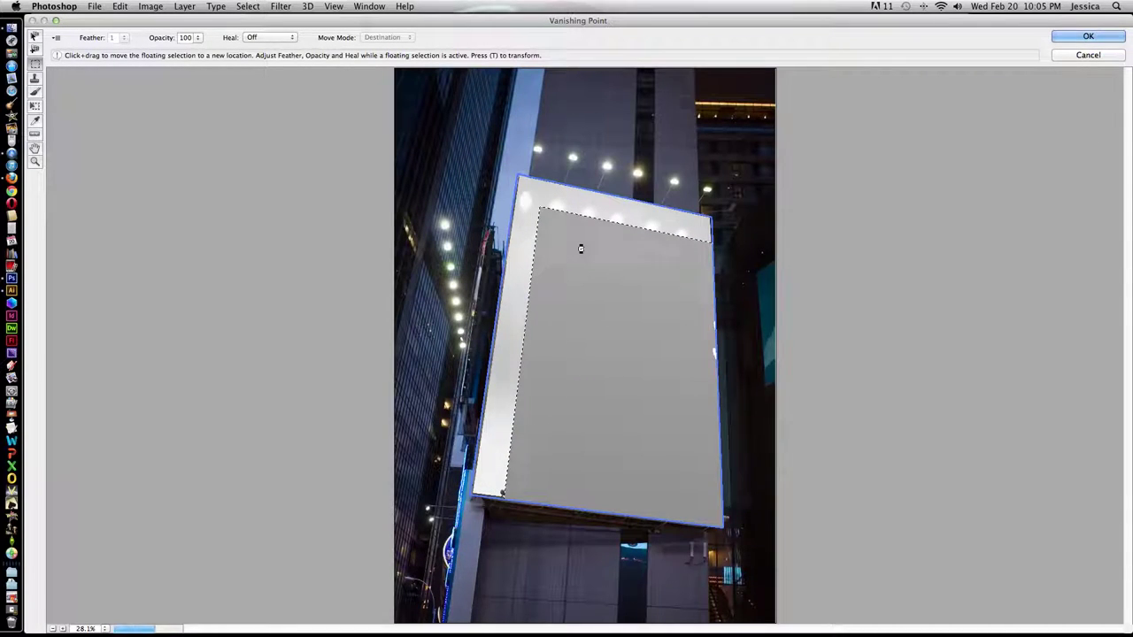
key(t)
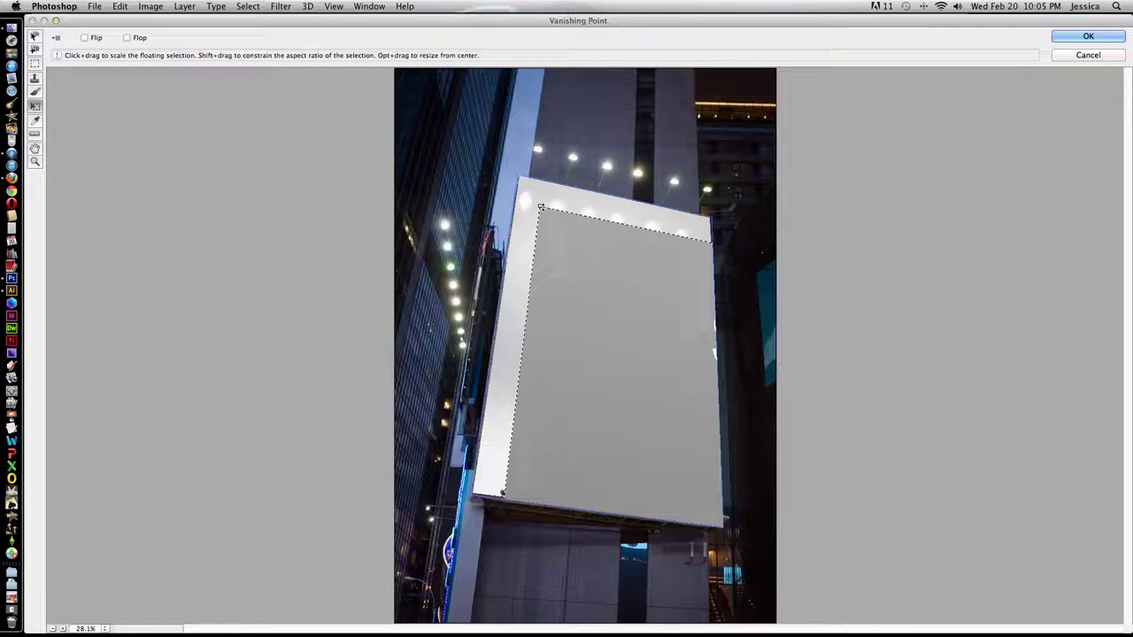
drag(540, 205, 490, 173)
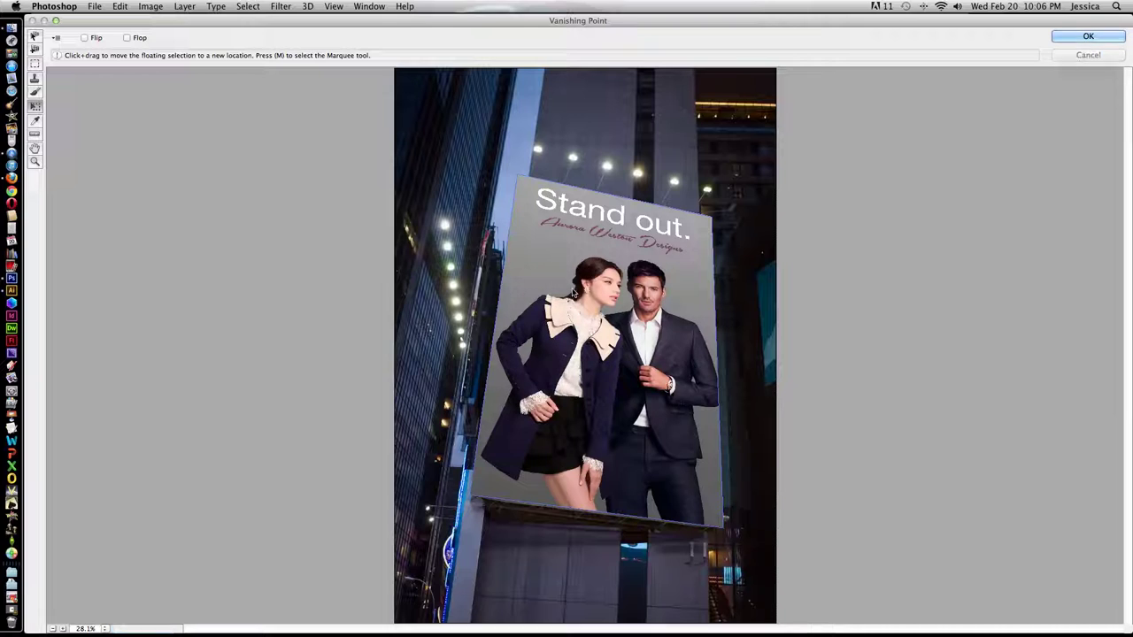
drag(586, 292, 584, 295)
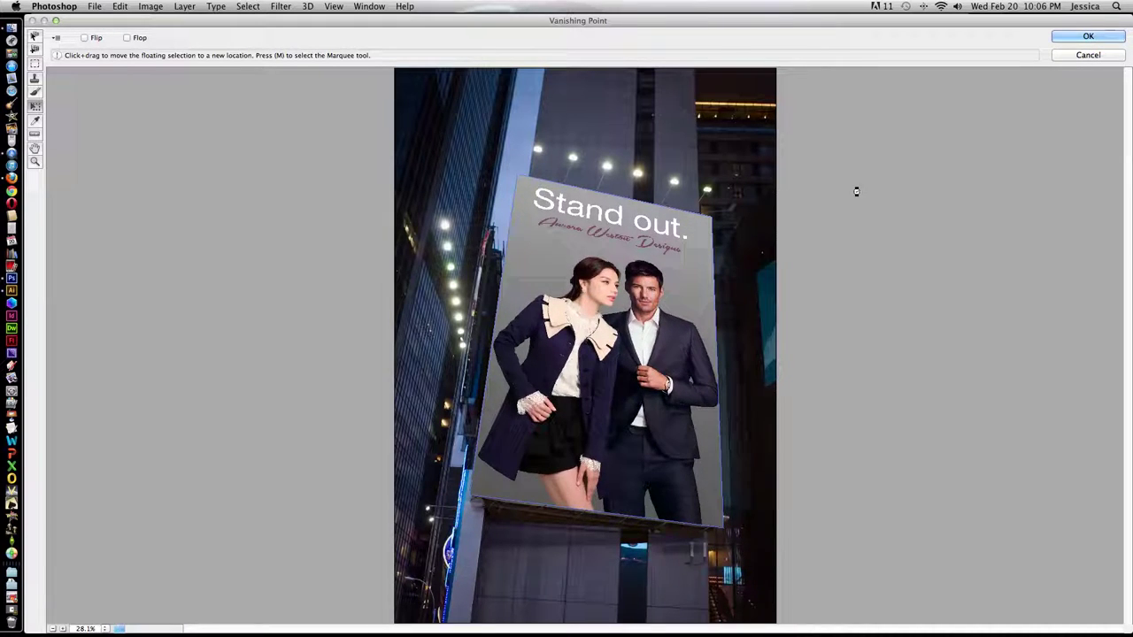
click(1069, 39)
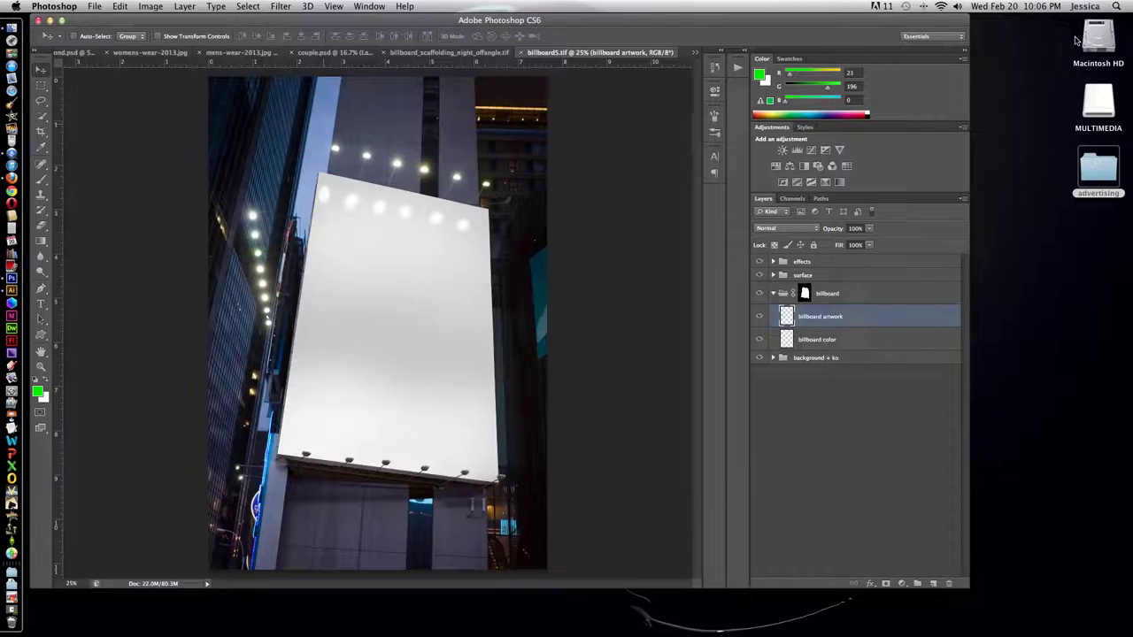